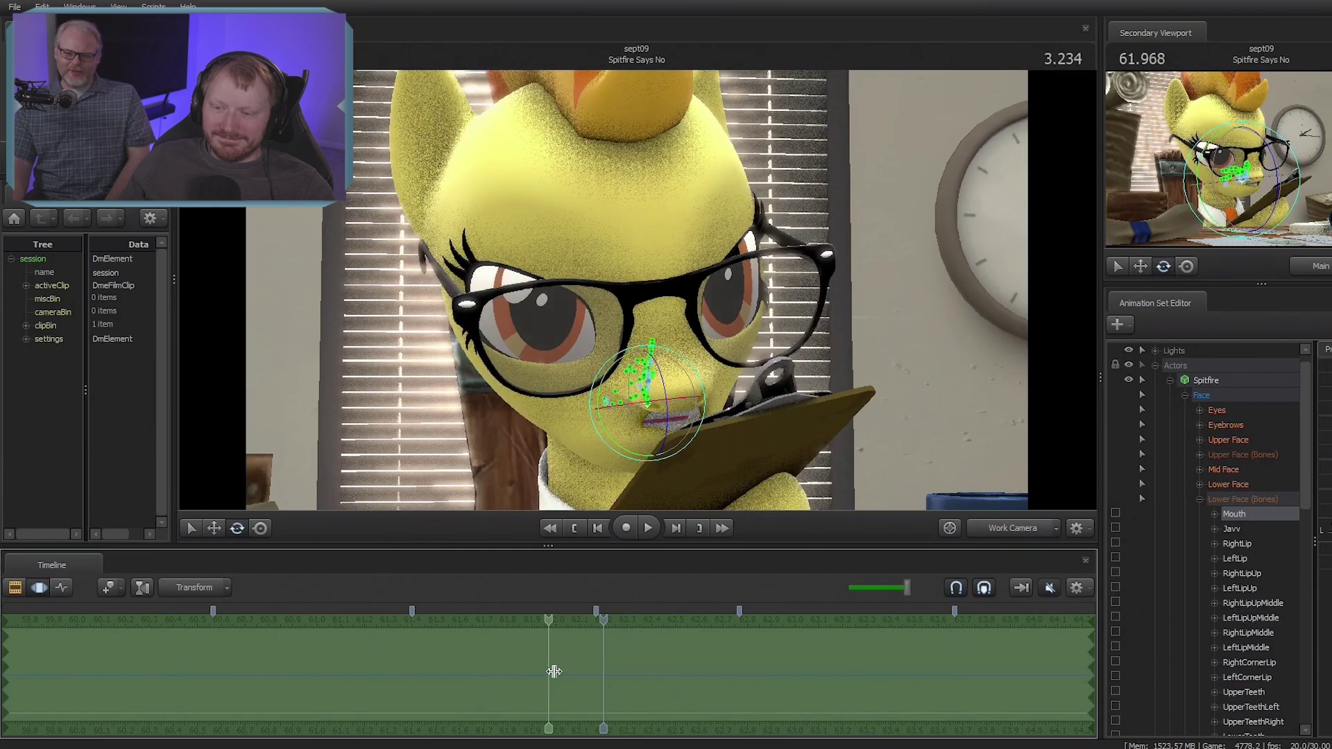
Adjust Spitfire's Upper Face expression at shot time 2.966 by lowering one of its sliders
left_click_drag(611, 675, 666, 696)
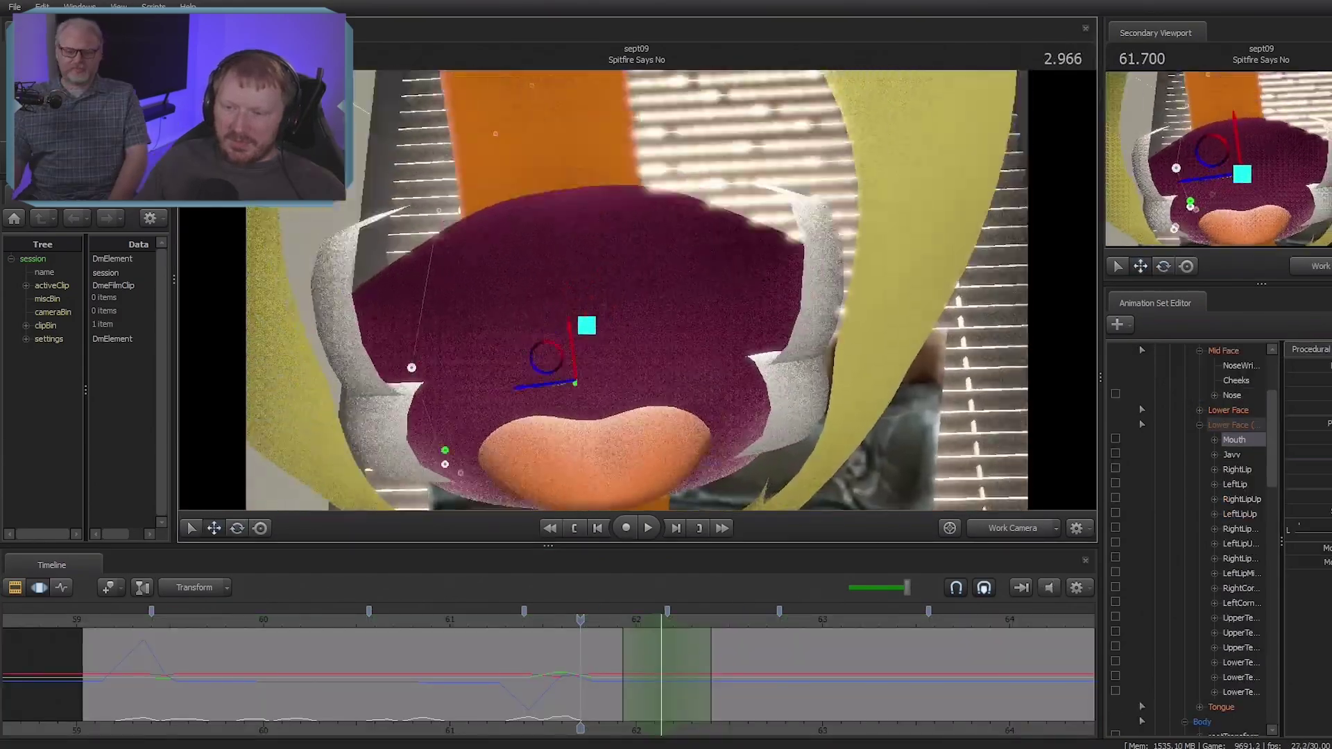
left_click_drag(636, 290, 559, 257)
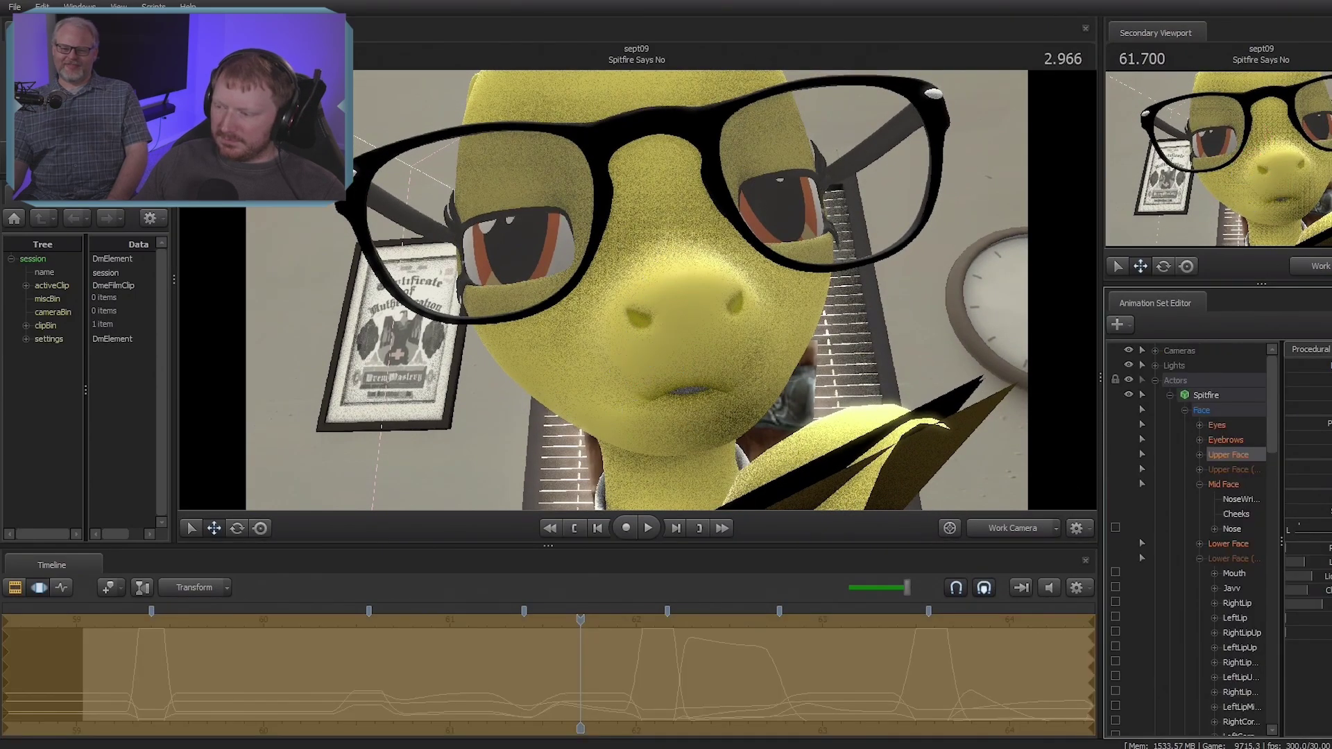
left_click_drag(1322, 604, 1286, 603)
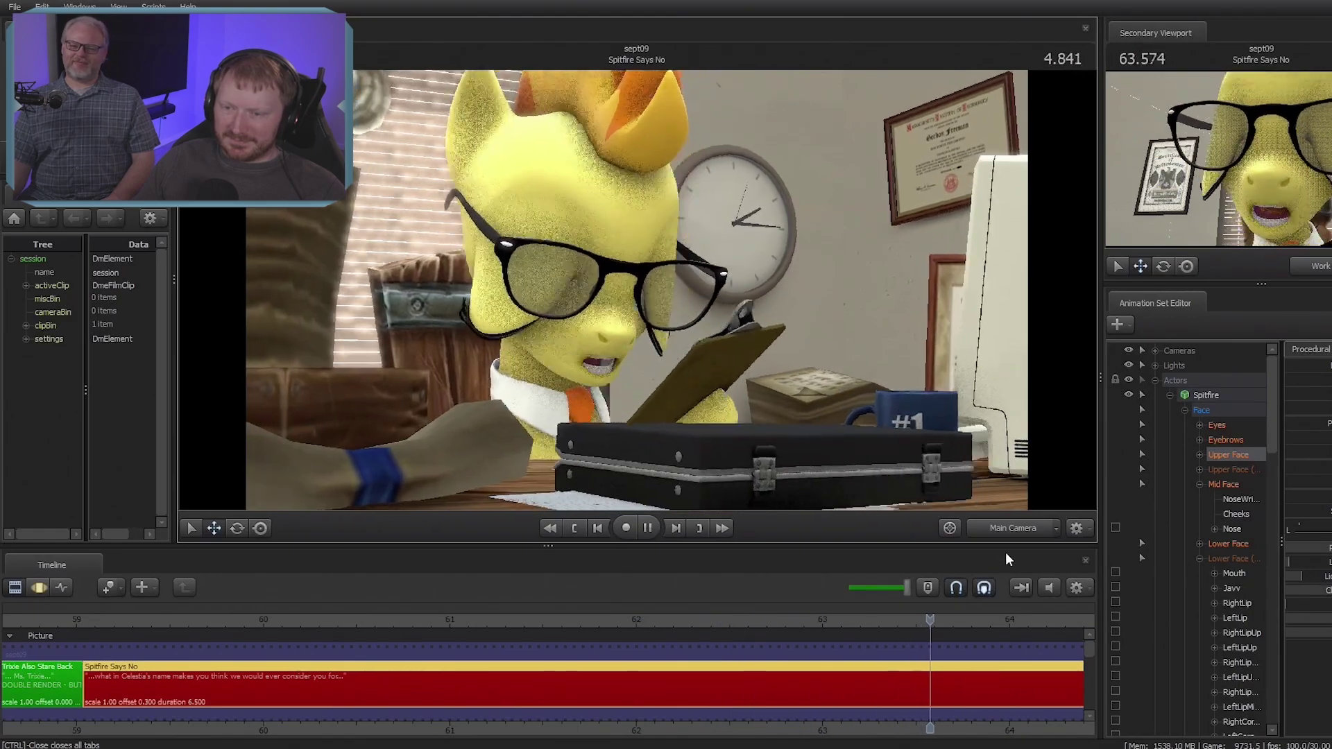
Stop playback at 5.333, frame Spitfire's face closely in the Work Camera and select her Lower Face controls
key("space")
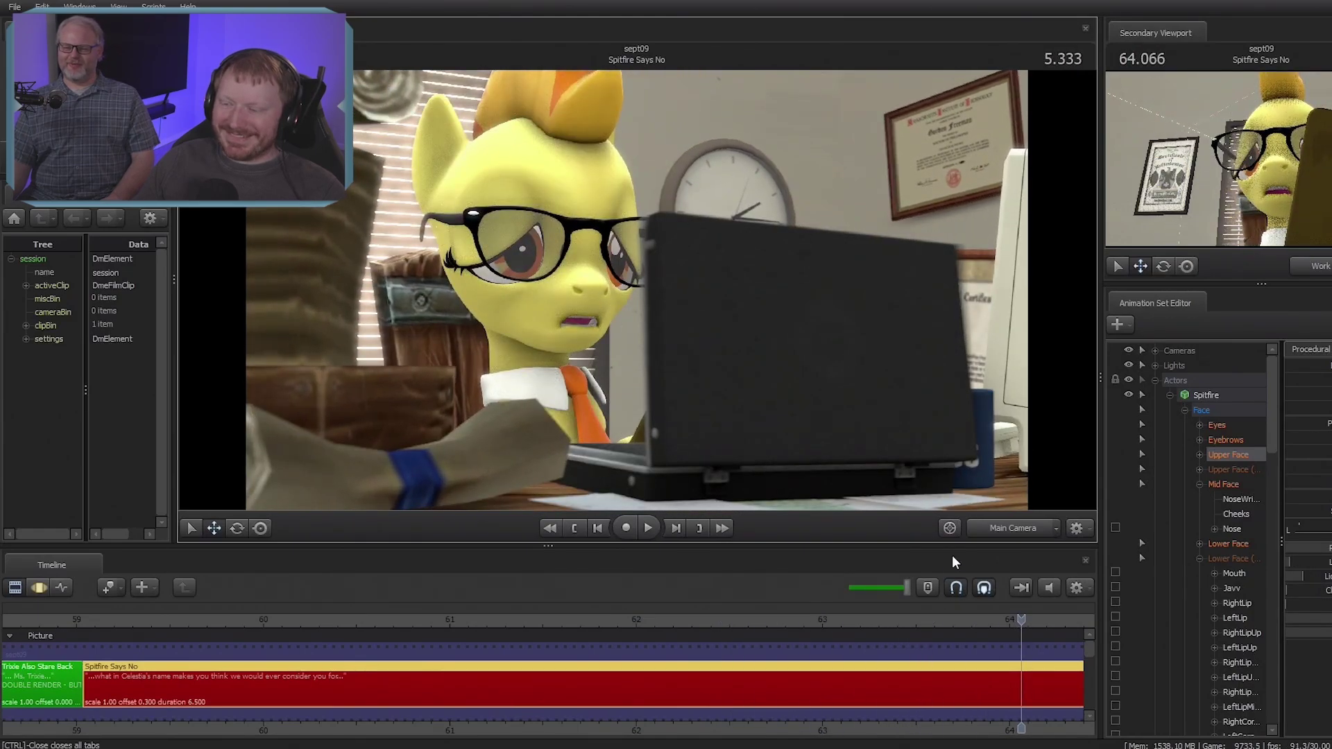
left_click(986, 531, "ctrl")
left_click(1001, 528, "ctrl")
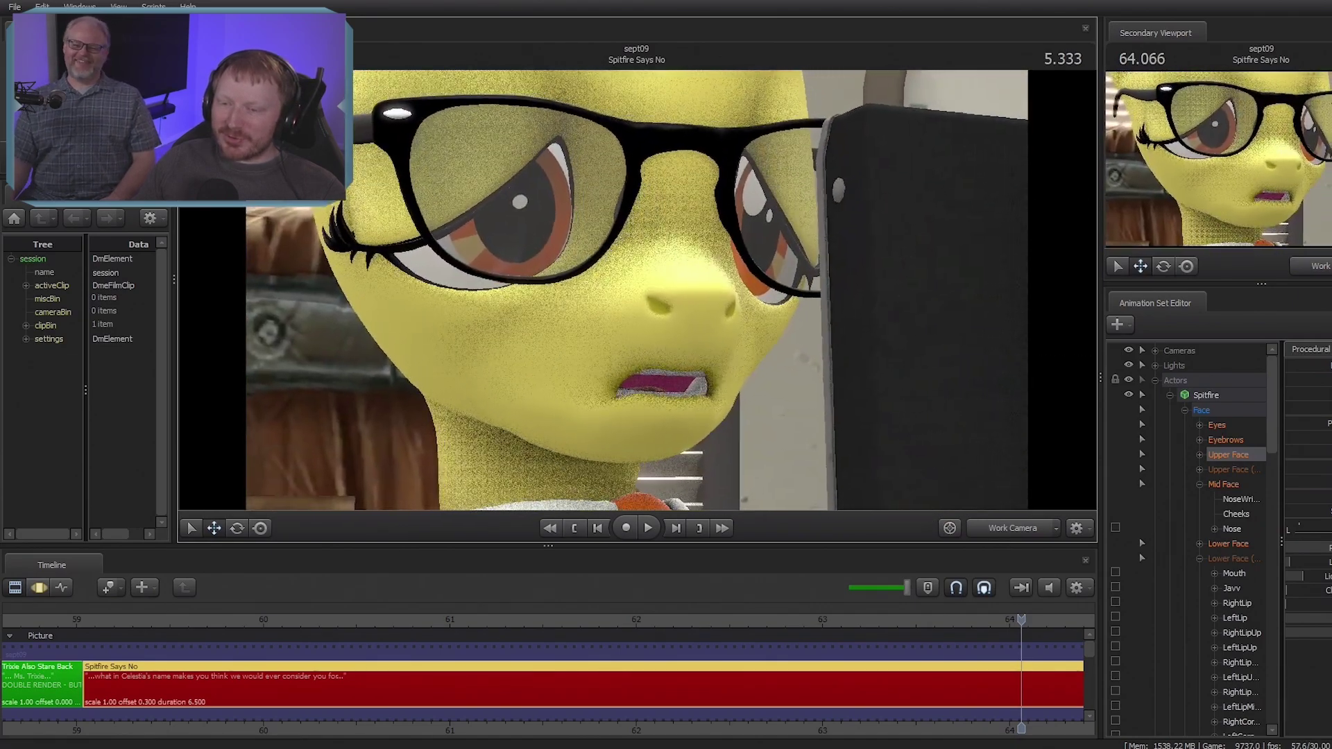
left_click_drag(637, 296, 645, 296)
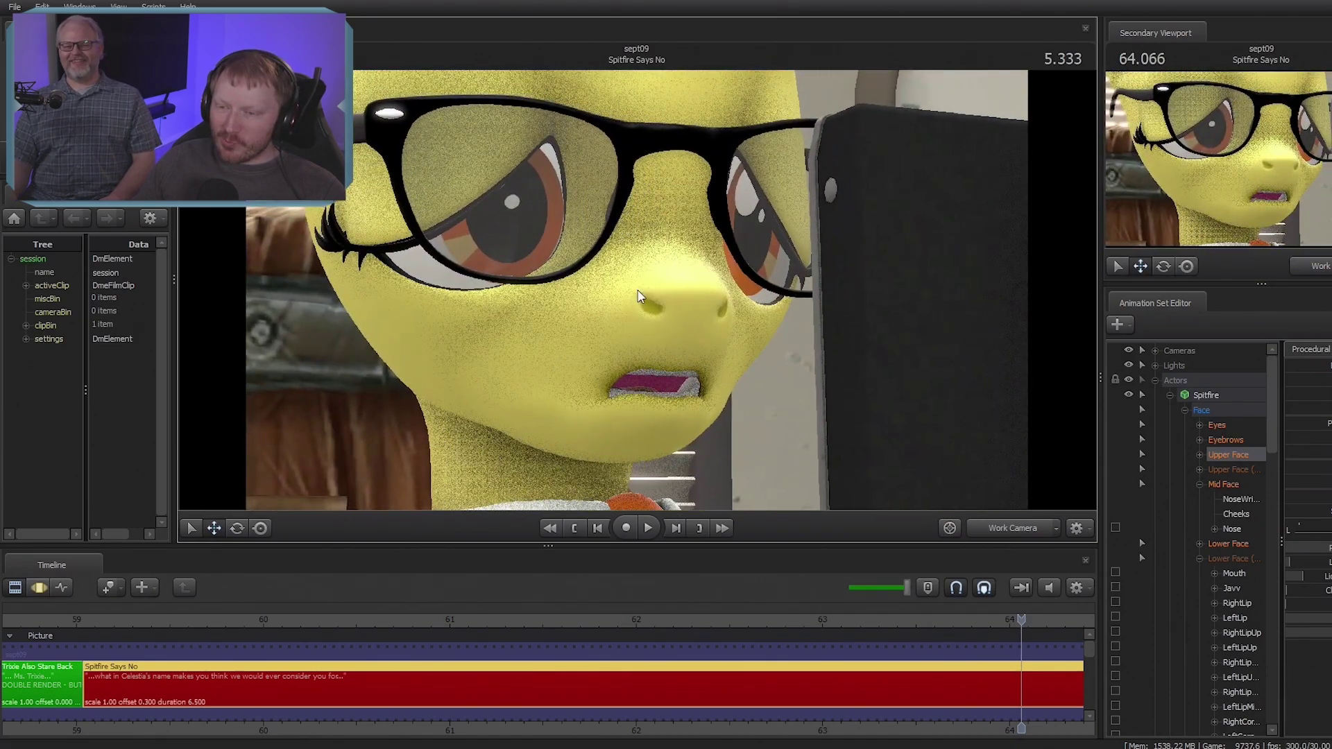
left_click(1228, 544)
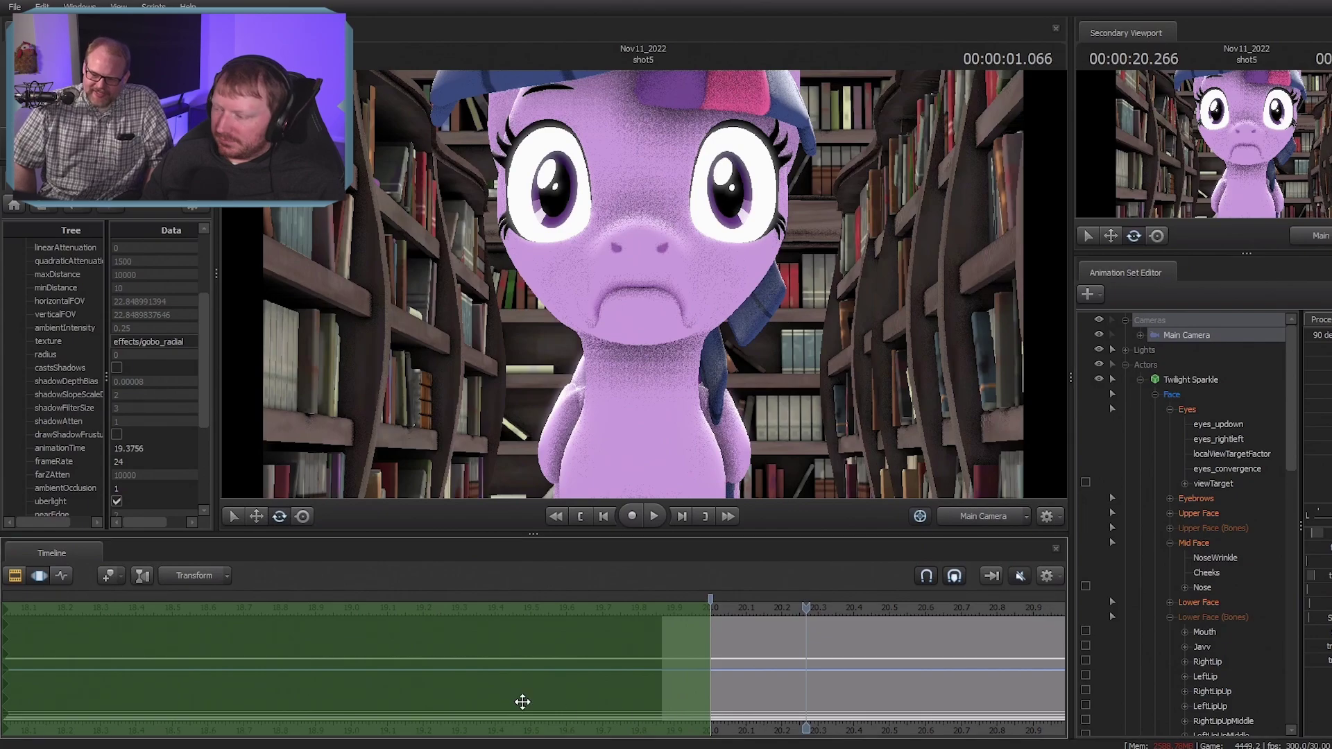
Select Twilight Sparkle's Lower Face controls and adjust the time selection on her animation from about 20 s
middle_click_drag(734, 740, 294, 735)
left_click_drag(205, 633, 278, 642)
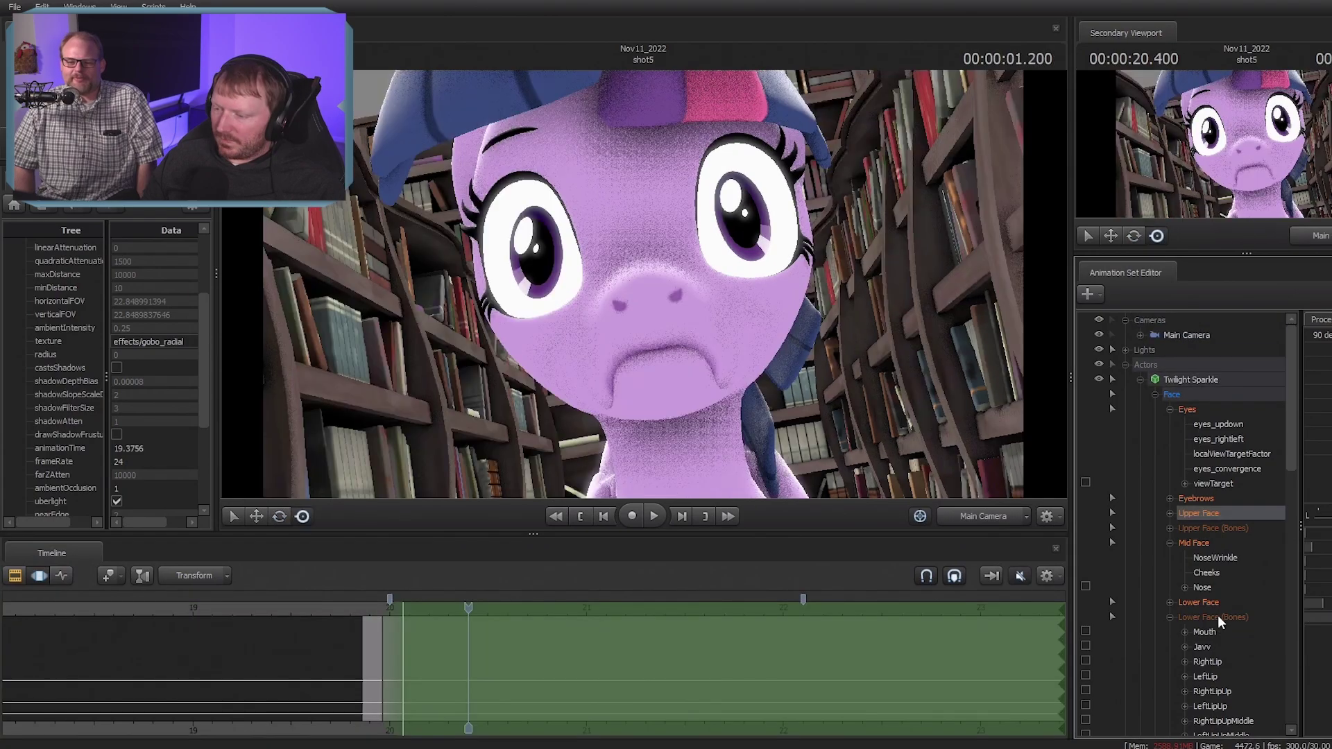
left_click(1218, 616)
left_click(1219, 606)
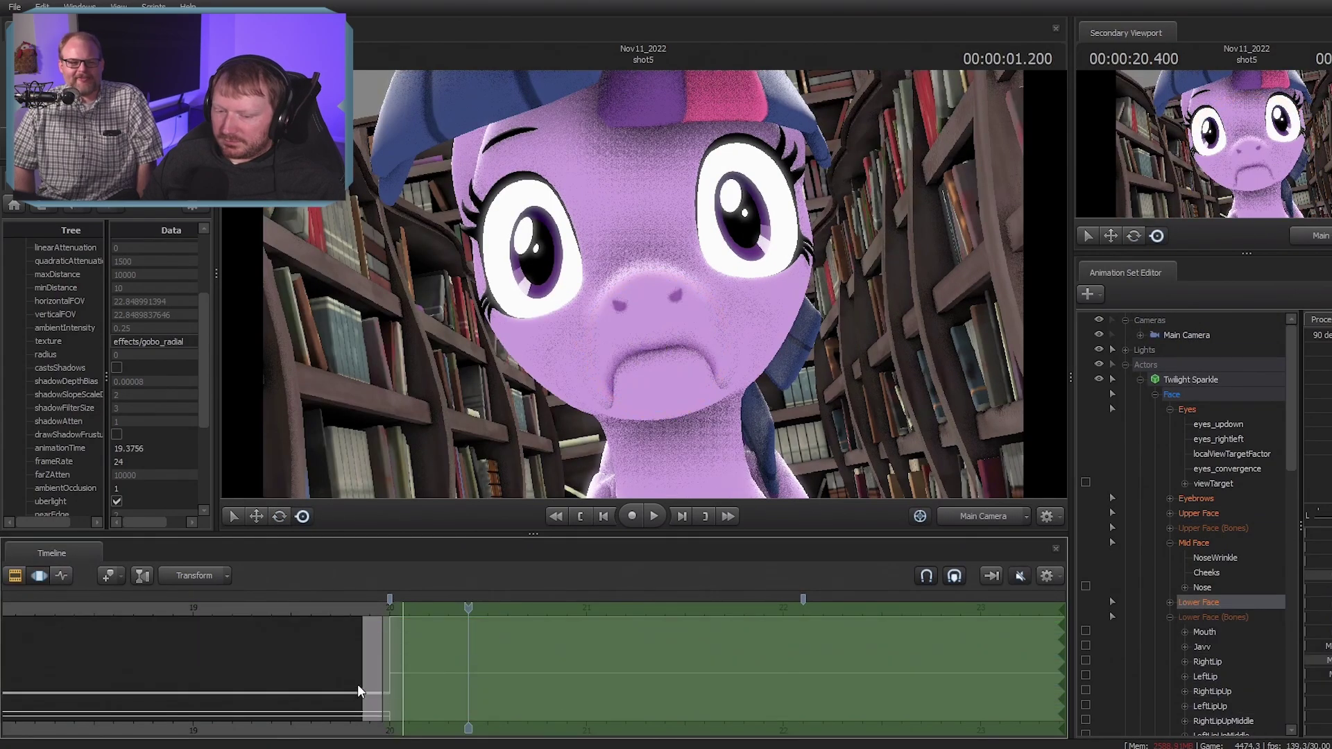
left_click_drag(378, 685, 918, 695, "shift")
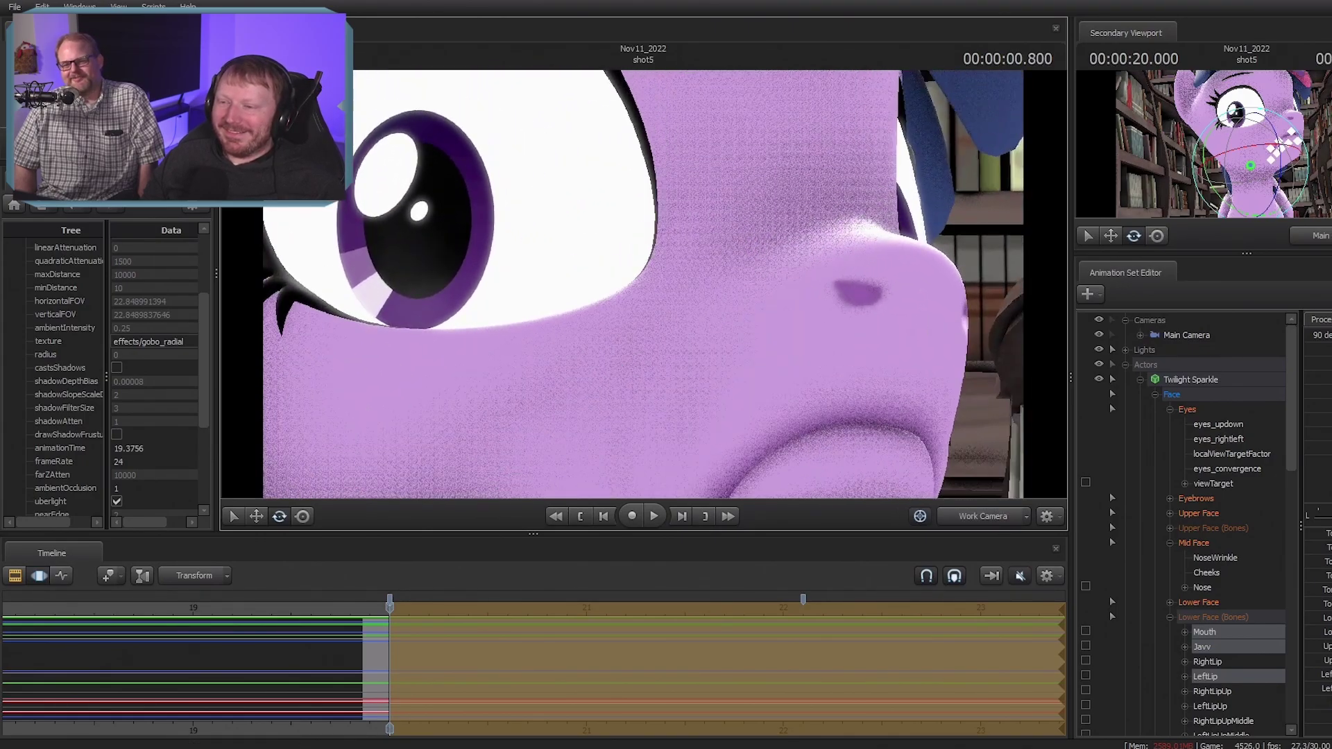
Undo the last change to Twilight Sparkle's lower face bones
key("ctrl+z")
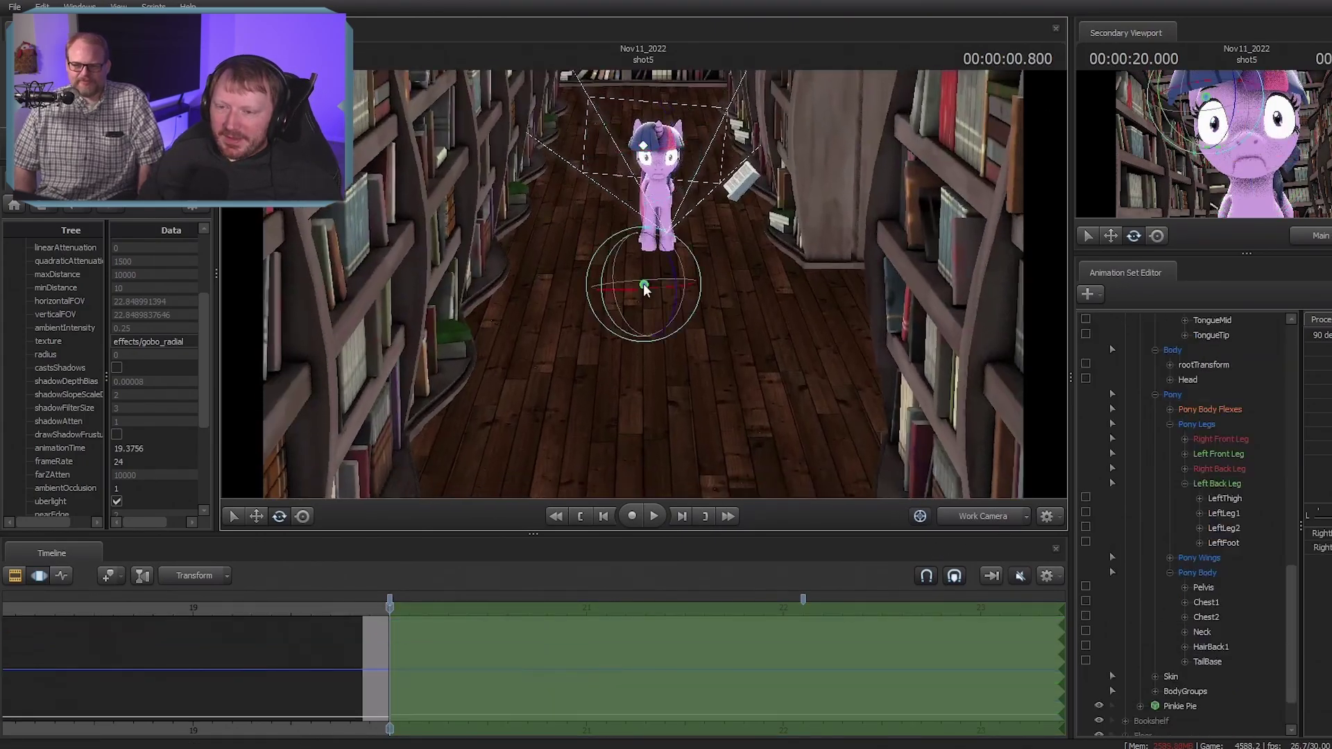
Create an animation set for a new revamped_derpyhooves model in the library scene and select it
scroll(1165, 410, "up", 5)
right_click(1110, 524)
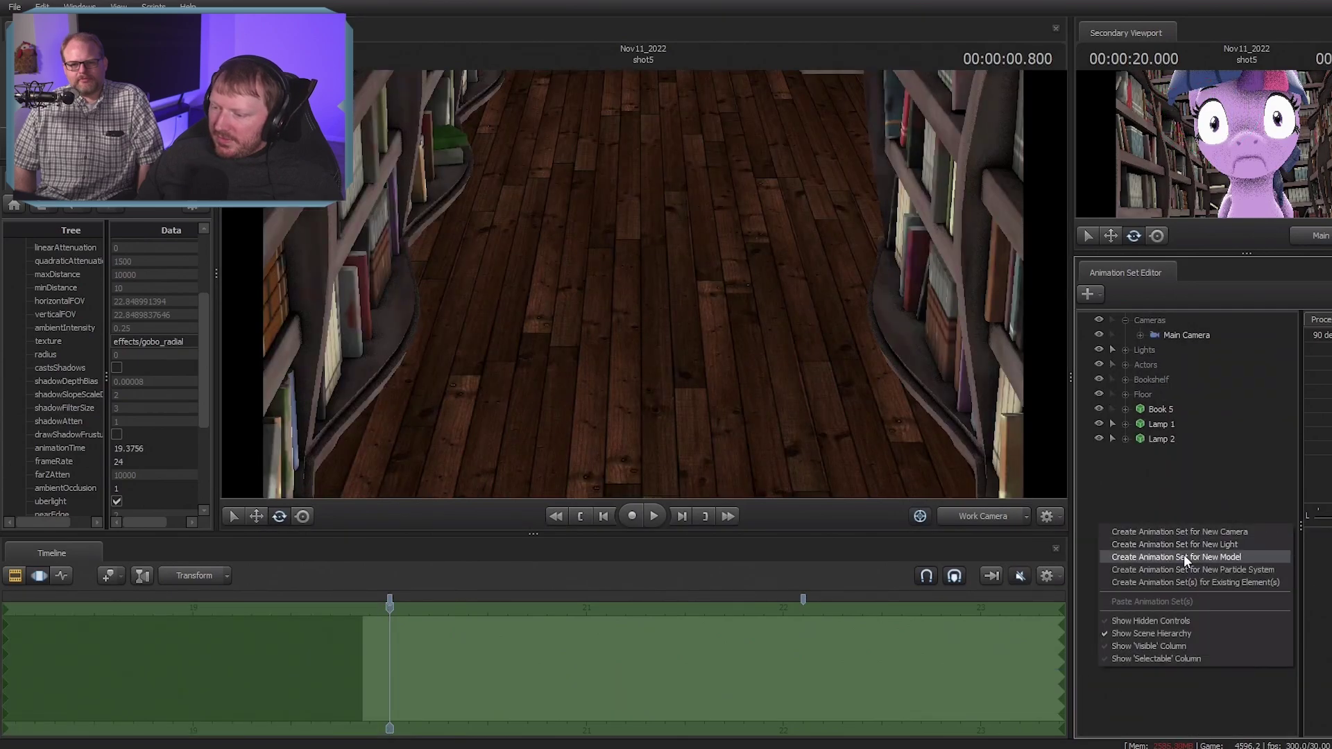
left_click(1183, 555)
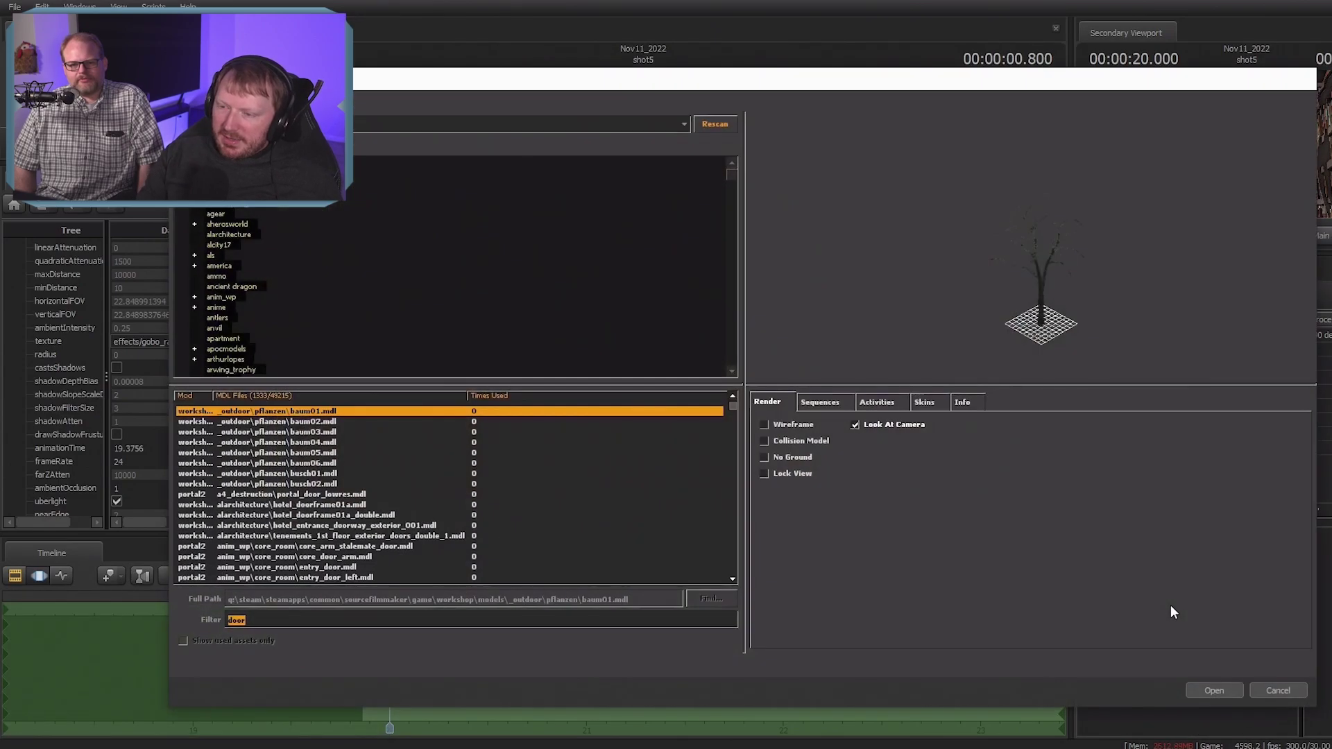
double_click(245, 505)
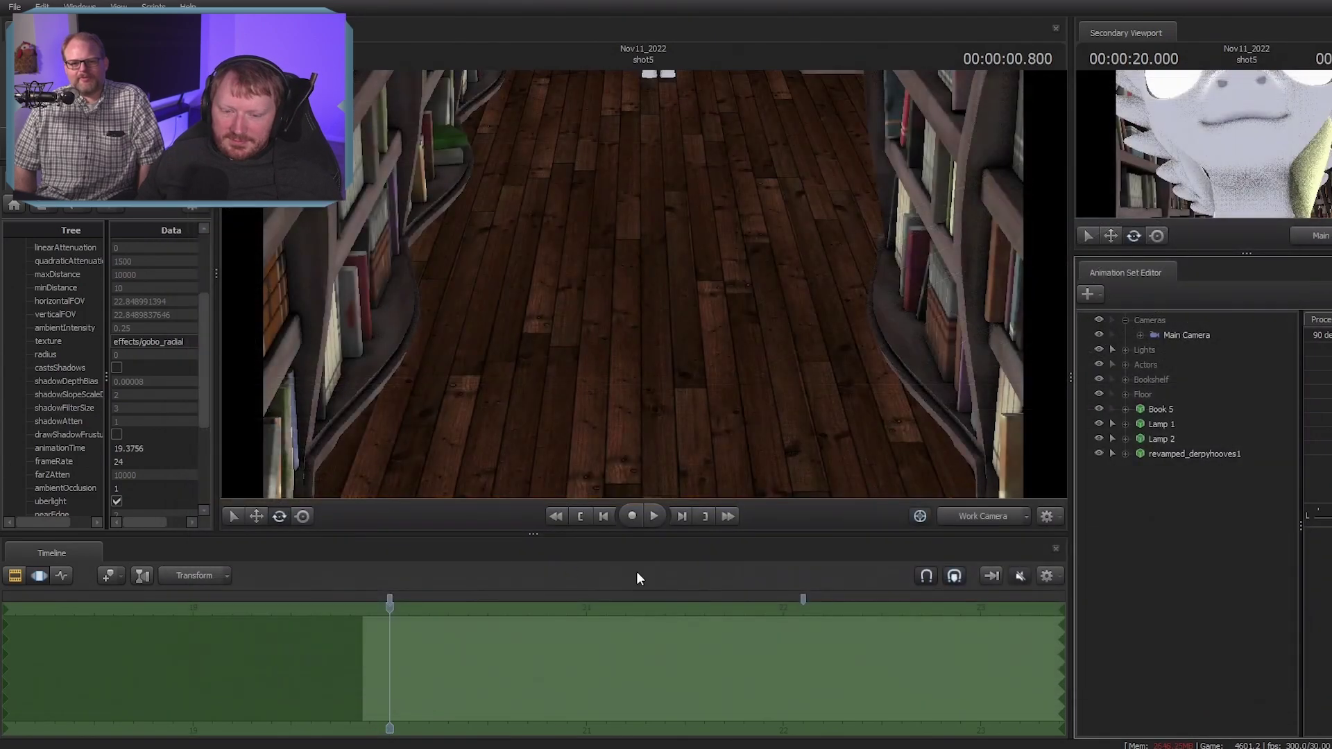
left_click(1194, 454)
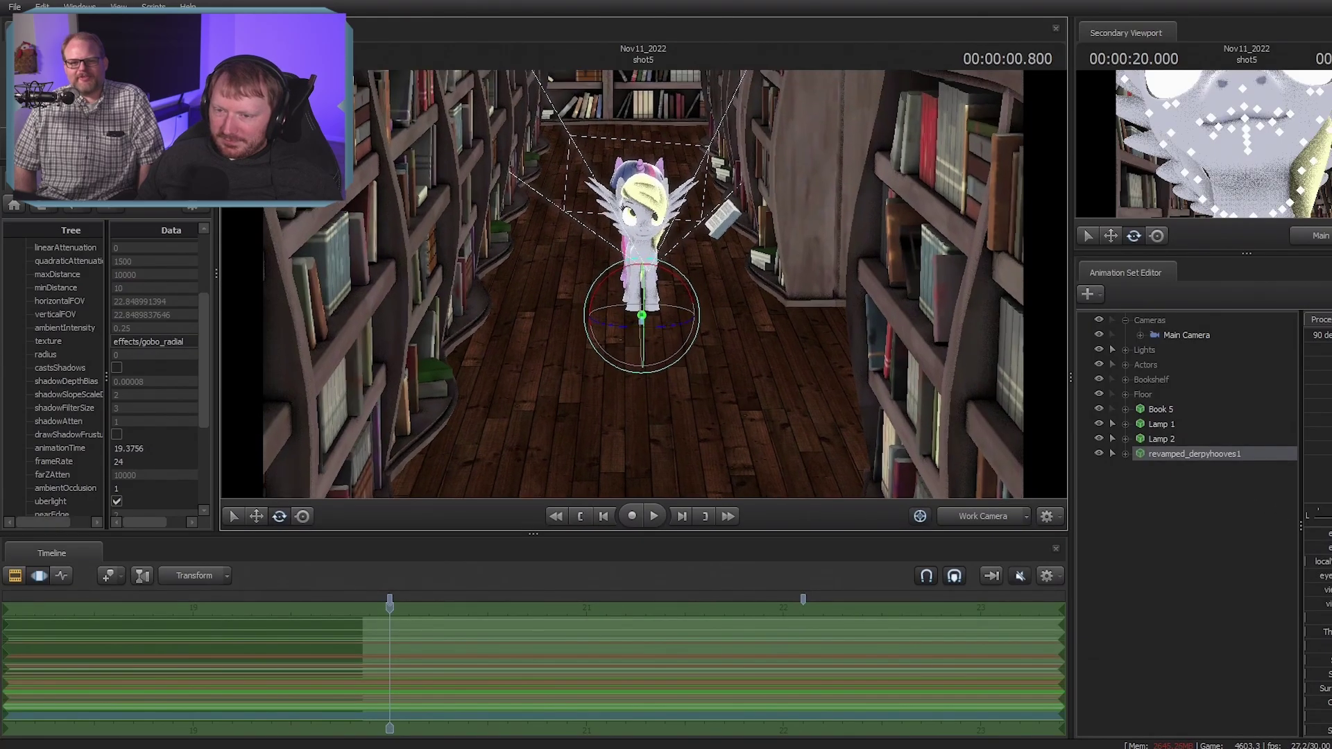
left_click_drag(644, 284, 791, 263)
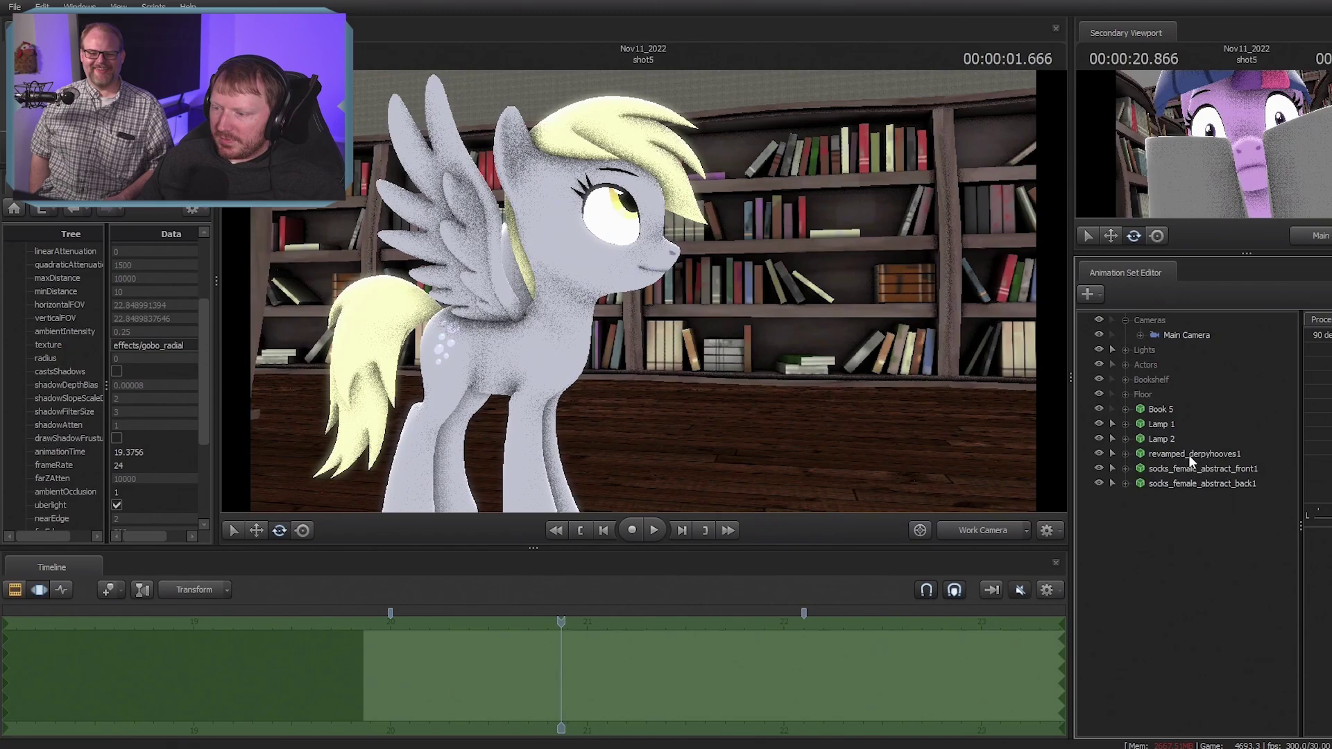
Lock the front and back sock models to revamped_derpyhooves1 and snap both onto the pony's legs
left_click_drag(1188, 455, 1200, 484)
left_click(1201, 469)
left_click(1211, 483, "ctrl")
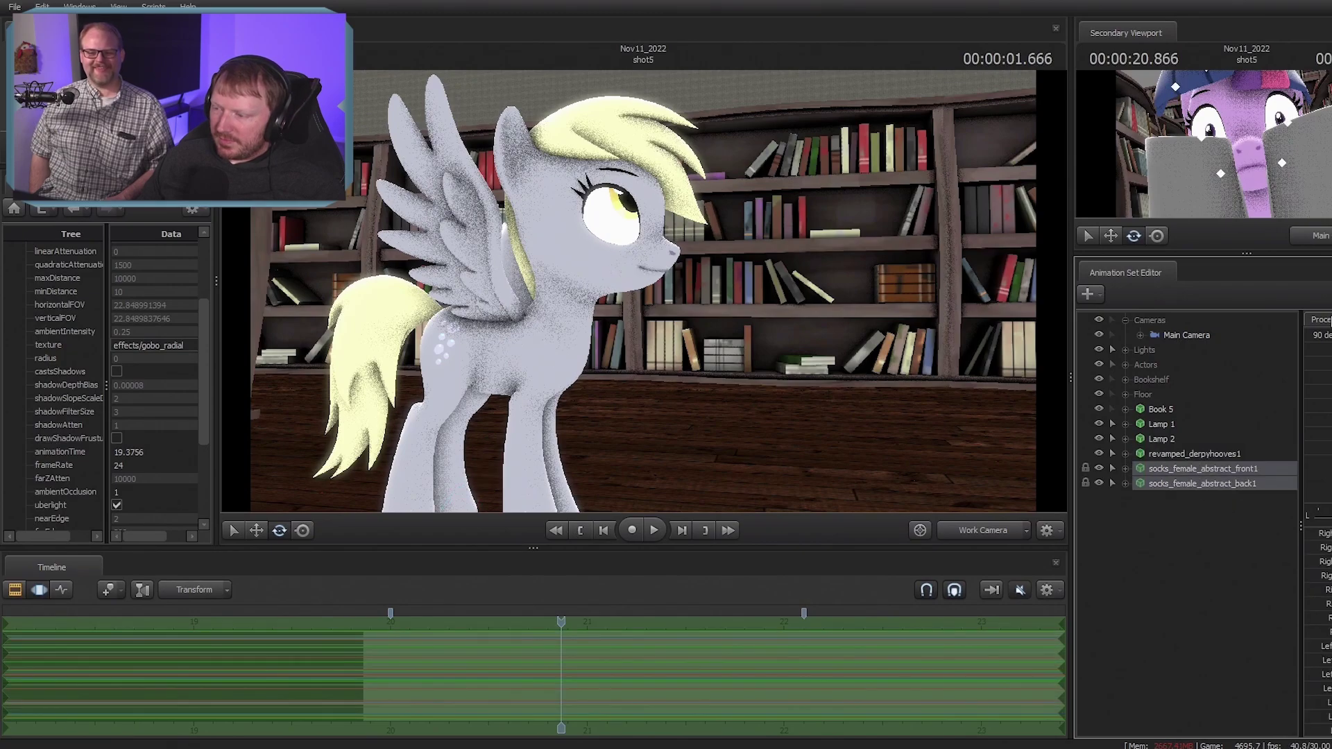
left_click_drag(1319, 351, 1331, 350)
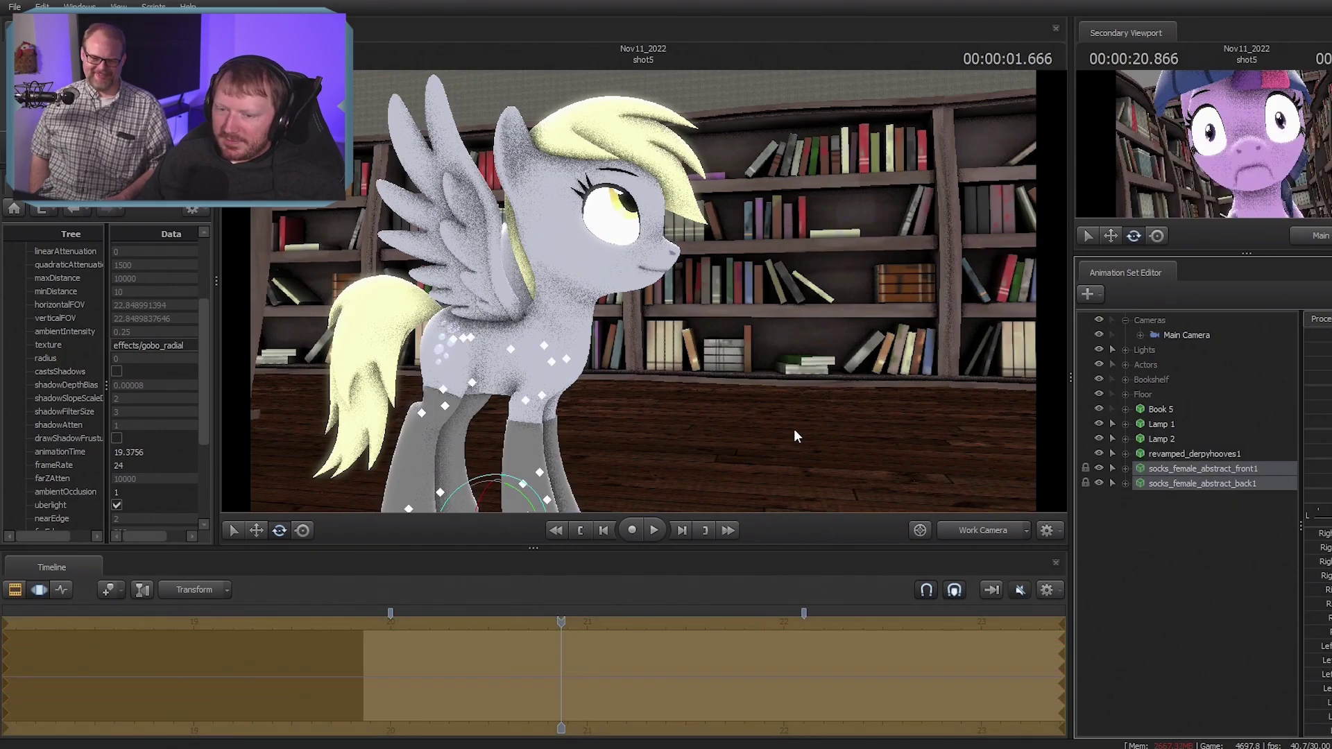
Give the pony's front and back sock models the black skin with white polka dots
left_click_drag(798, 437, 583, 451, "alt")
left_click(1221, 483)
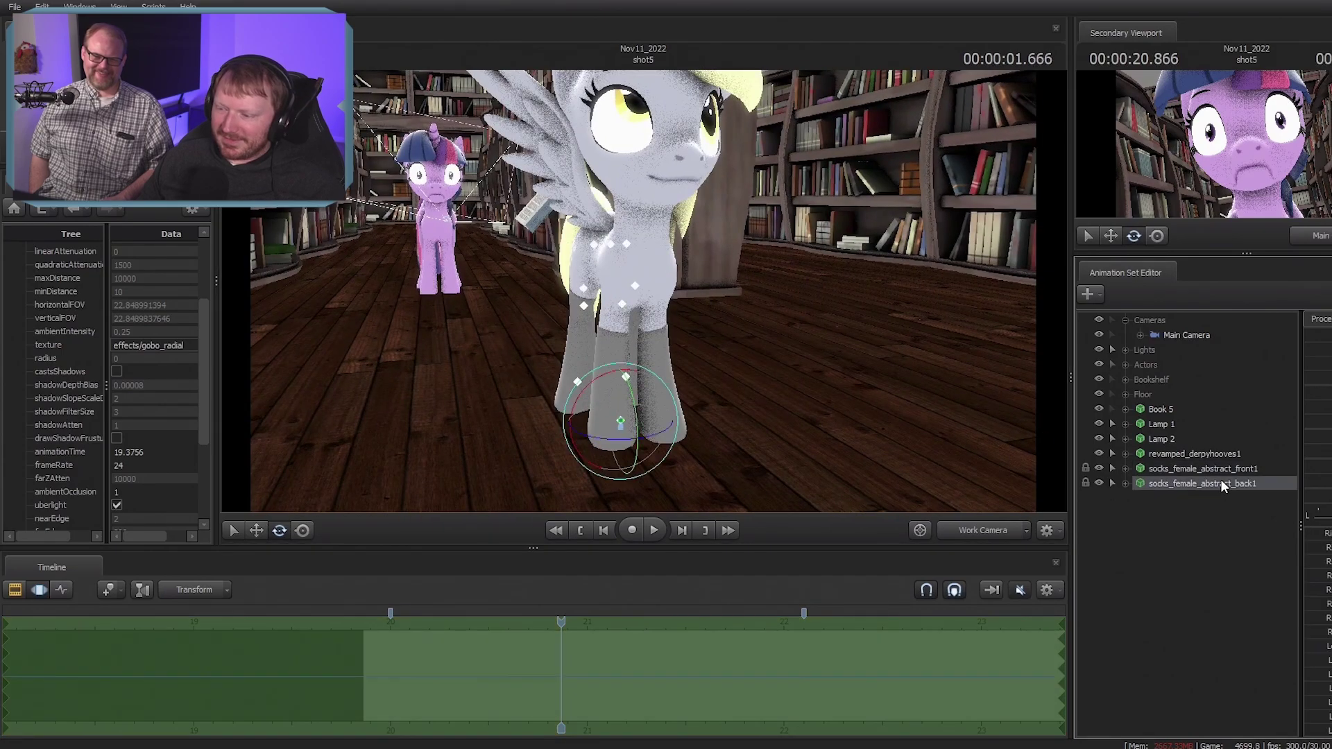
right_click(1225, 474)
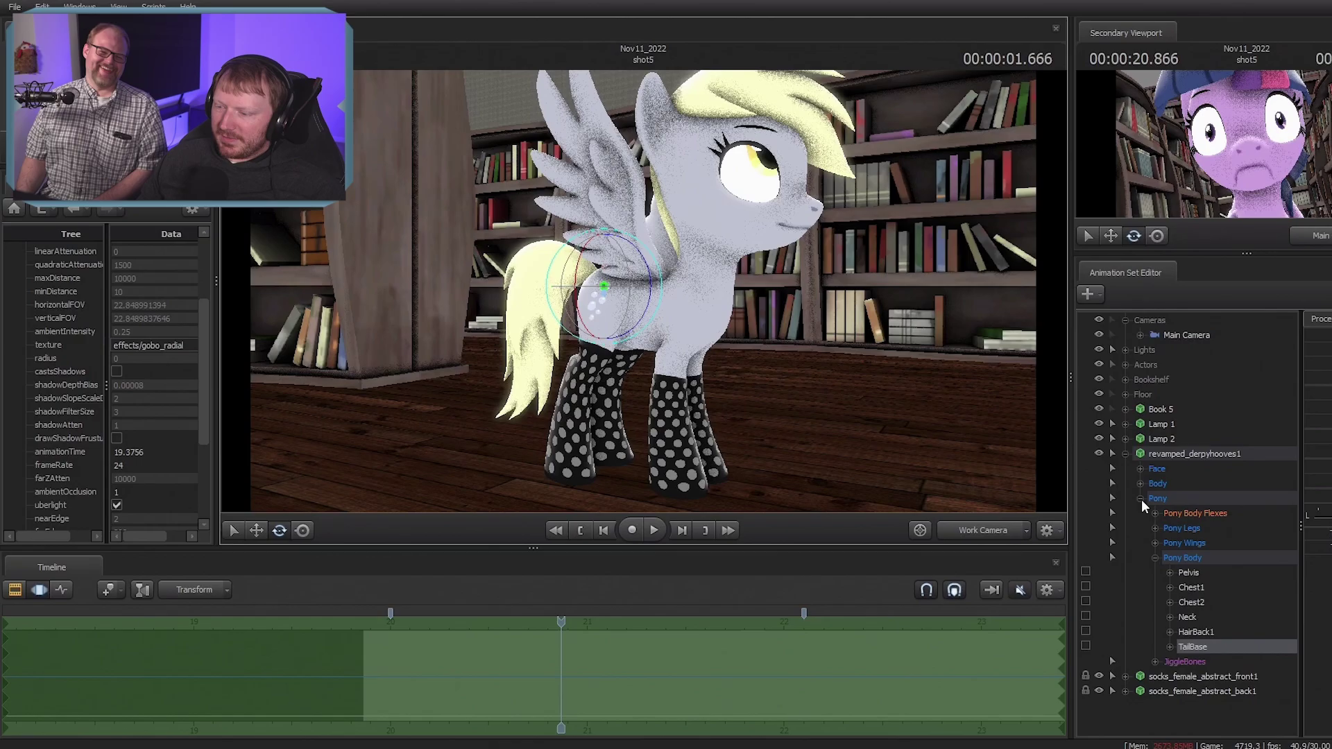
Add the straw_hat model as a new animation set and place it on the grey pony's head
left_click(1141, 498)
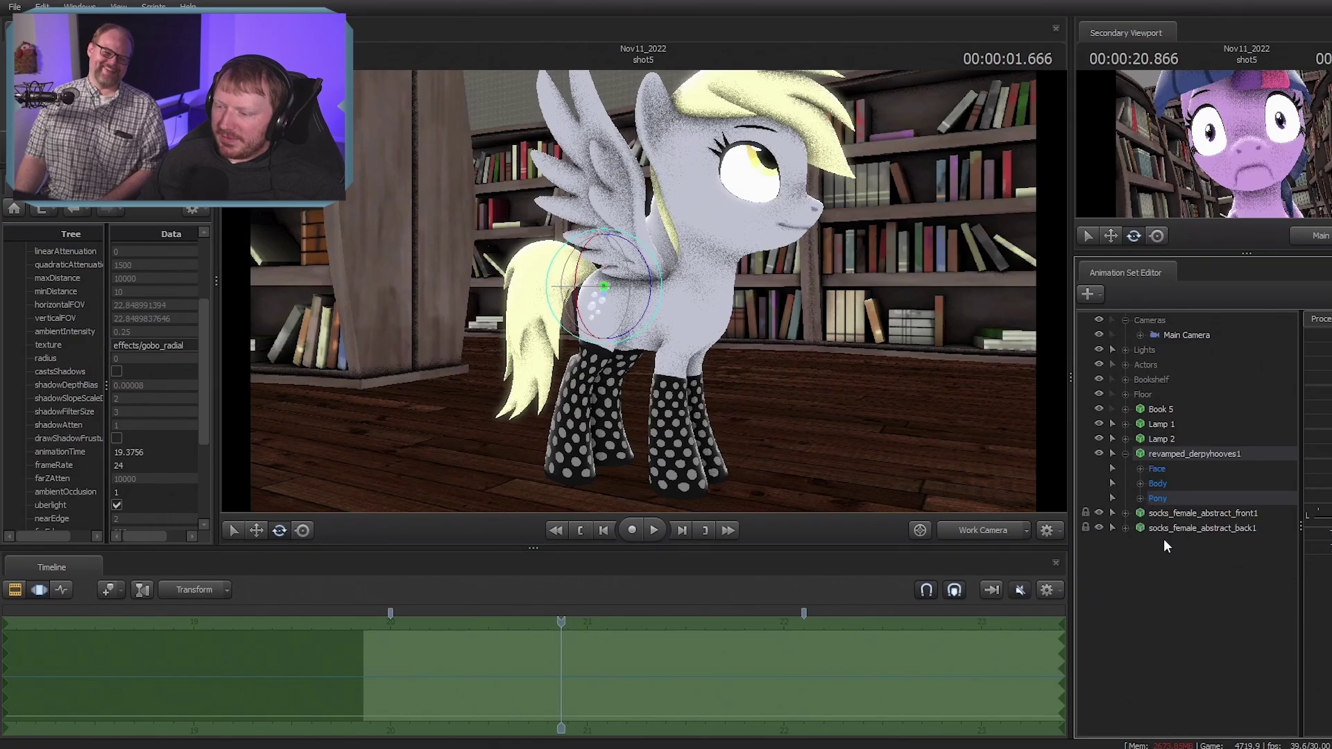
right_click(1163, 538)
left_click(1297, 589)
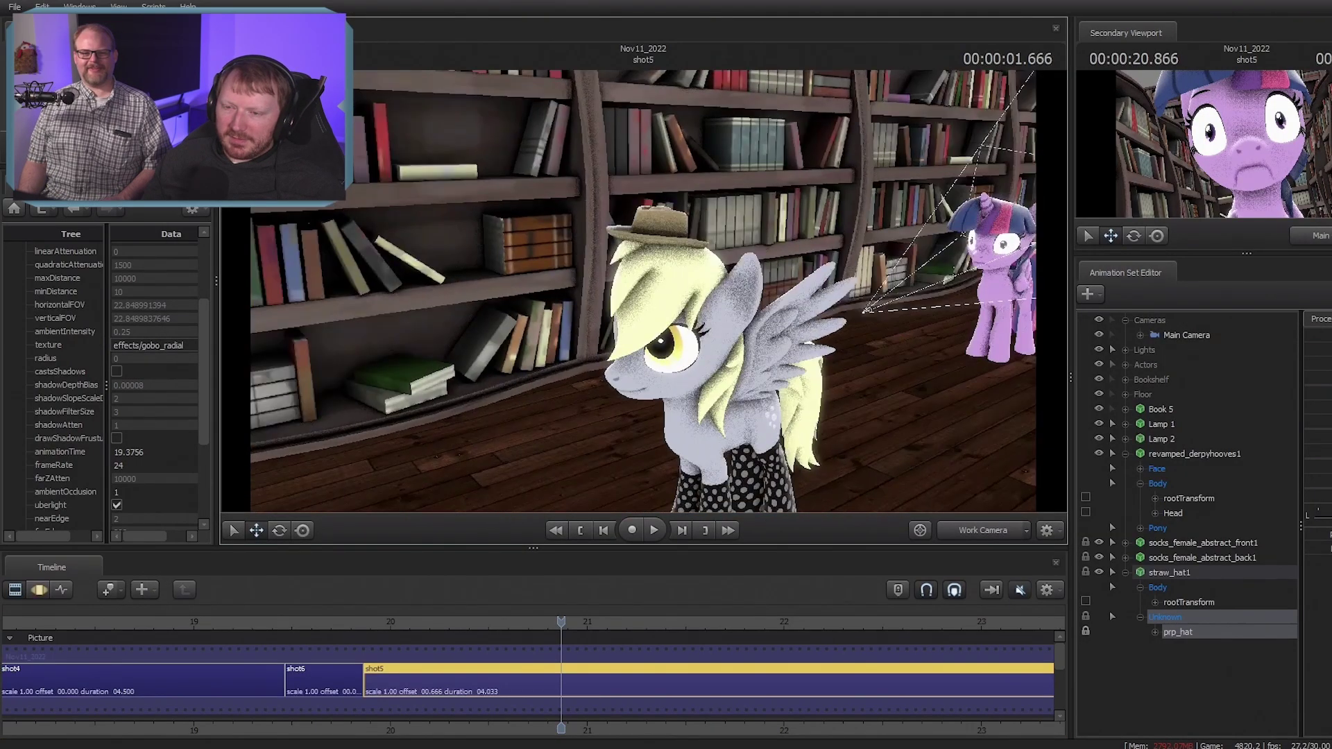
left_click_drag(644, 291, 850, 292, "alt")
key("F3")
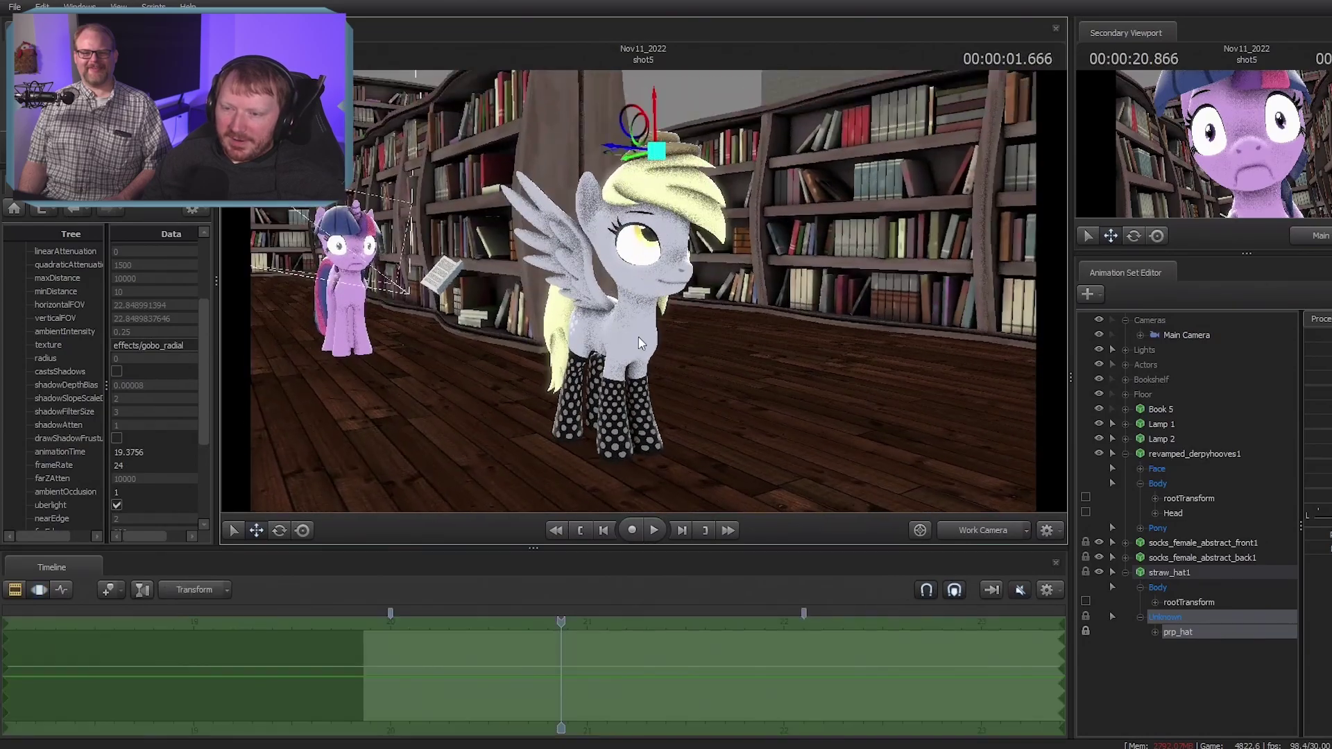
key("F2")
left_click_drag(657, 315, 555, 291, "alt")
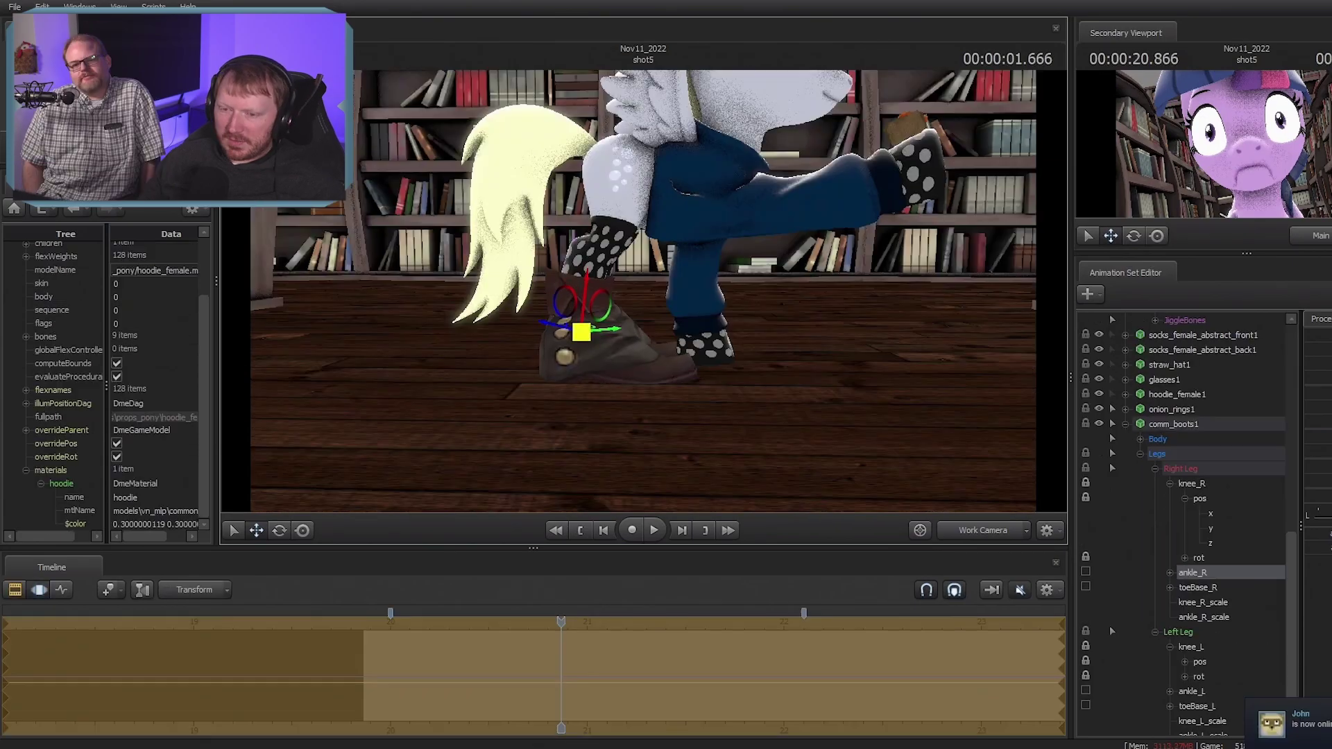
Reposition the right boot of comm_boots1 on the pony's hind leg by moving its knee_R bone
key("e")
left_click_drag(643, 292, 666, 309, "alt")
left_click(1188, 484)
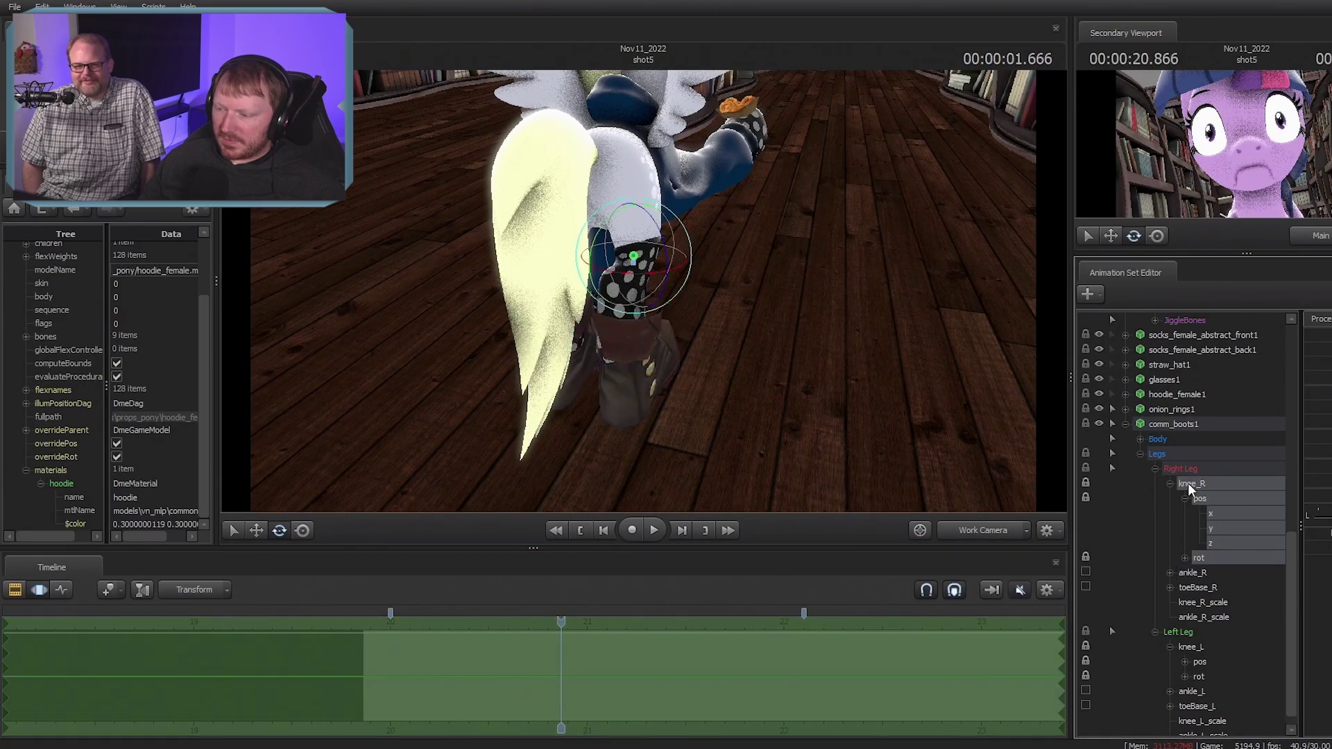
key("w")
left_click_drag(671, 261, 624, 375)
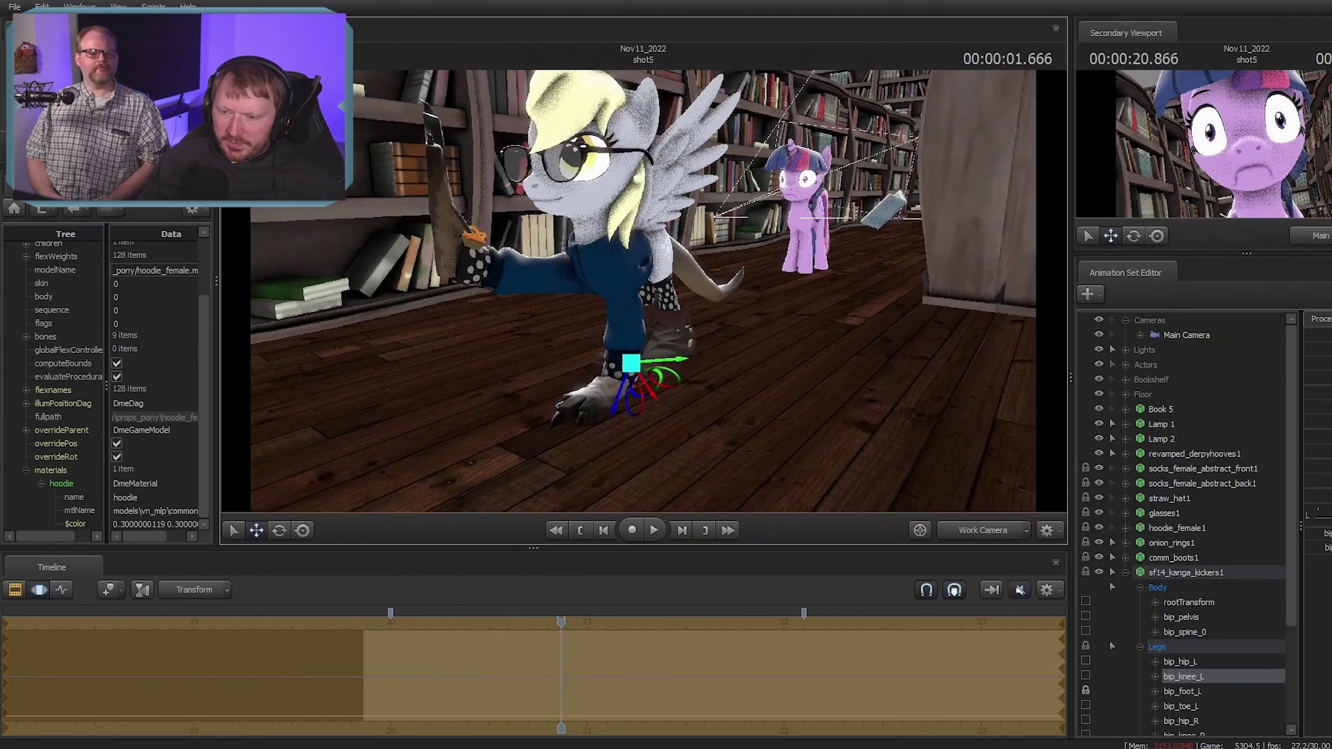
Inspect the dressed-up pony from several angles, switching to the Main Camera and back to the Work Camera
left_click_drag(624, 375, 950, 350, "alt")
left_click(1143, 723)
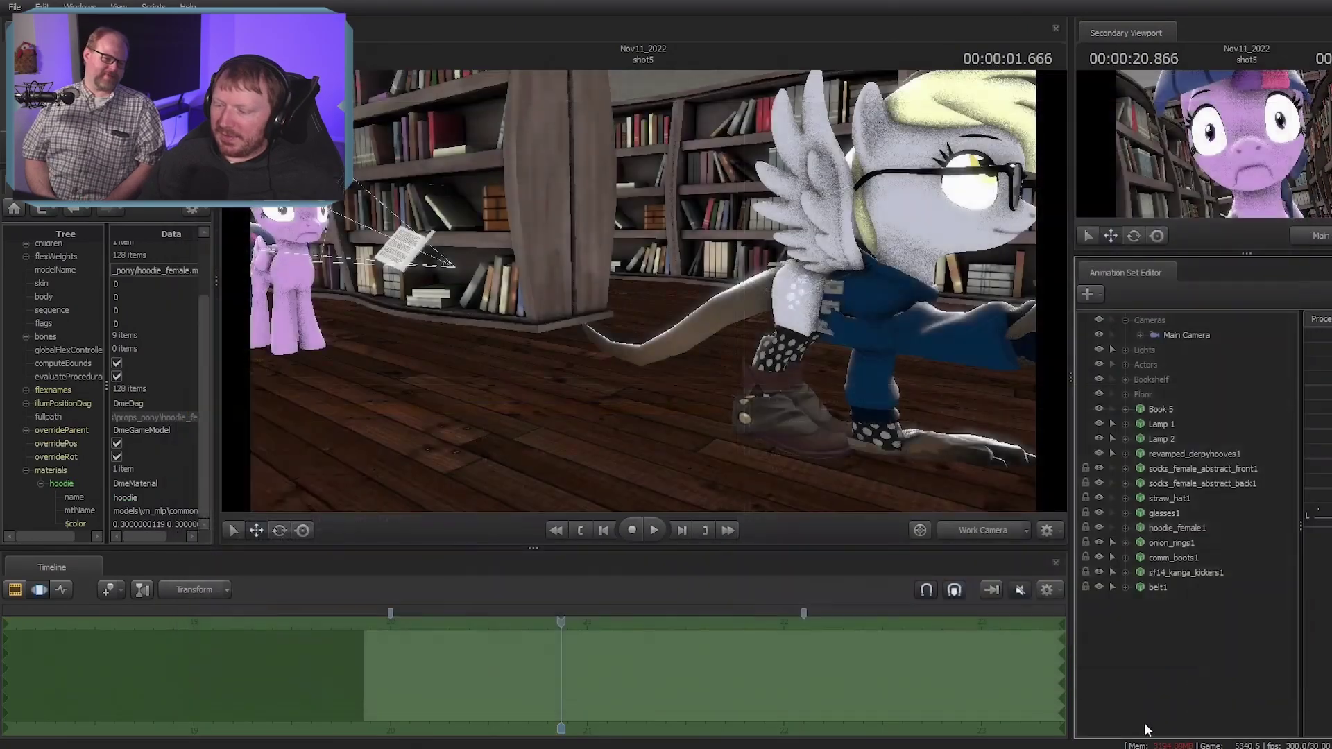
left_click(974, 526)
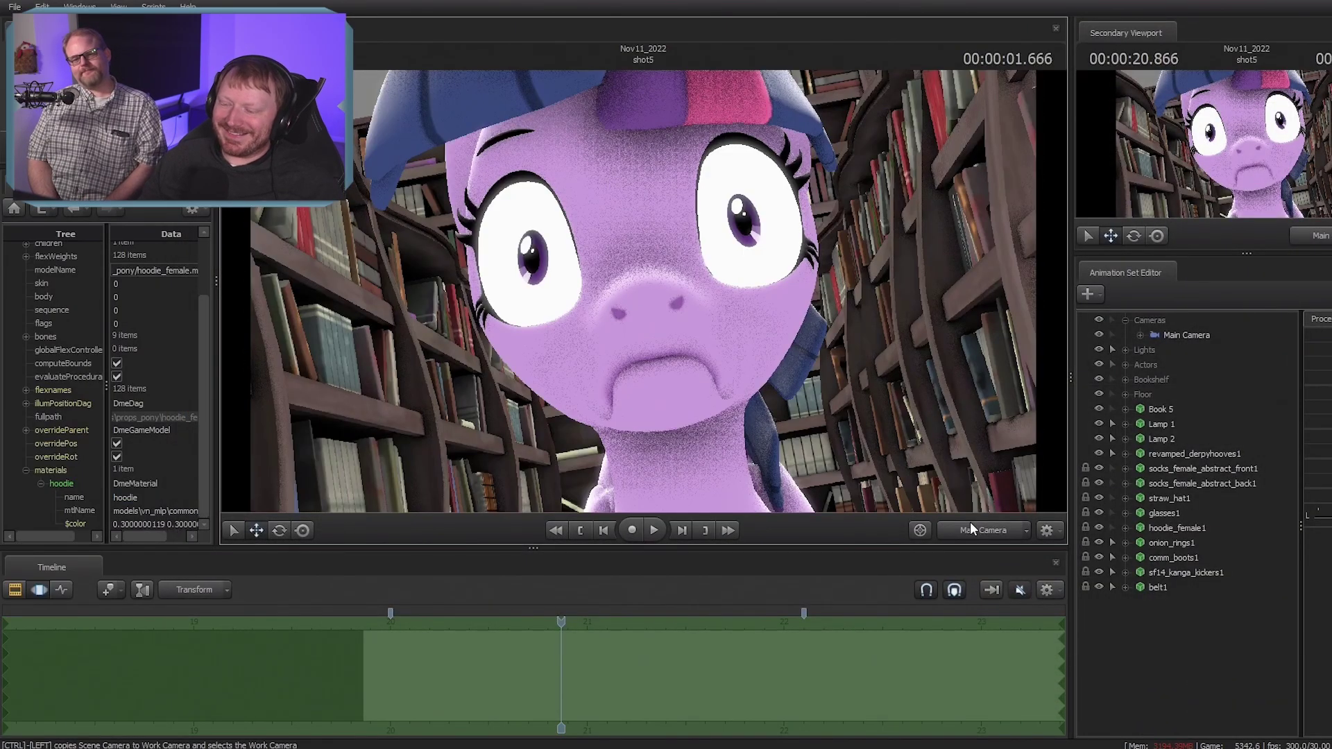
left_click(970, 528)
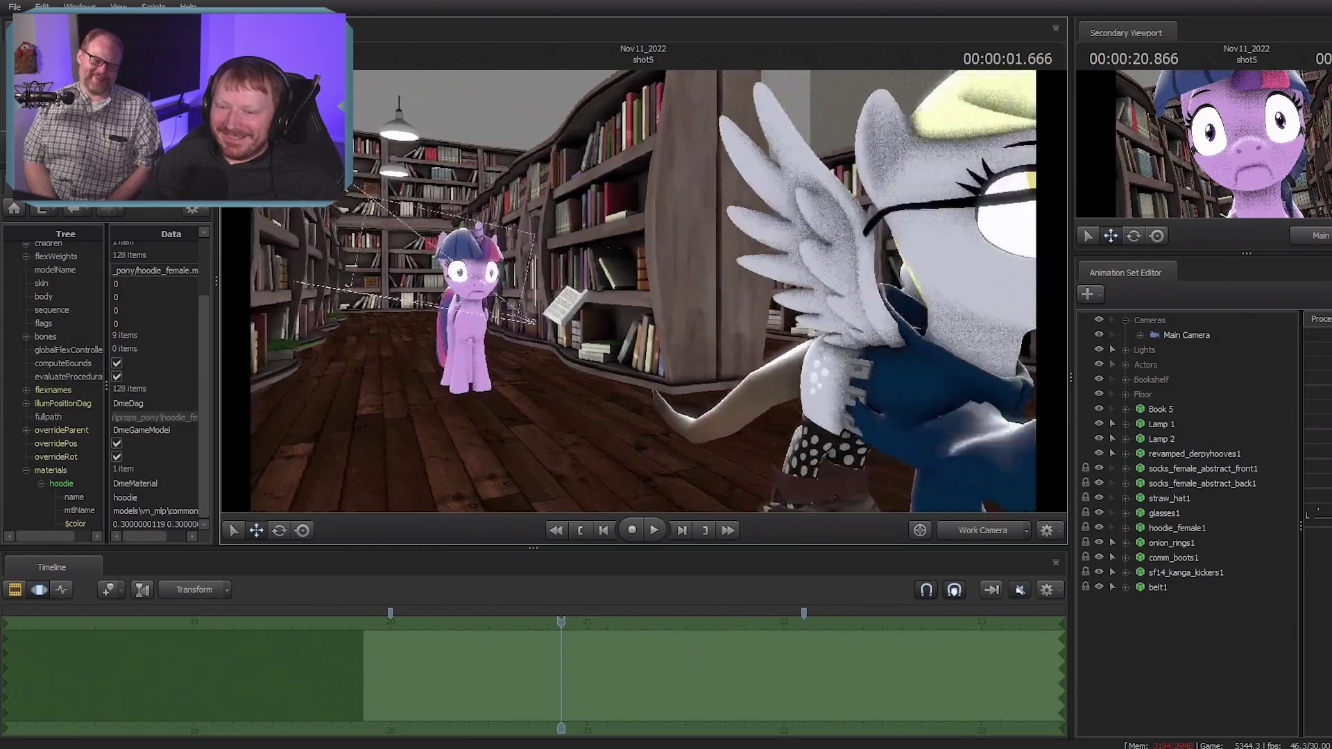
key("s")
left_click_drag(642, 291, 888, 299)
key("w")
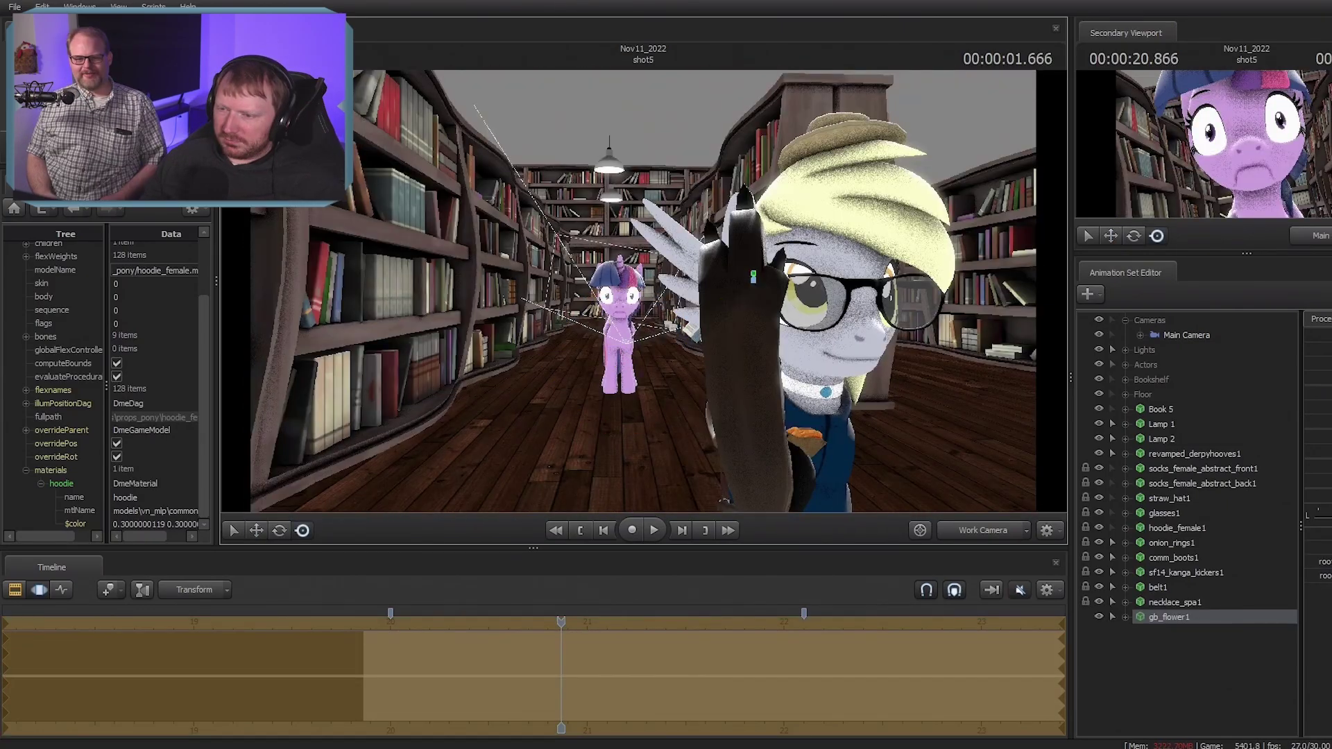
Raise the maximum of gb_flower1's rootTransform_scale control and enlarge the flower until it towers over the library
key("d")
left_click_drag(674, 291, 582, 305)
key("e")
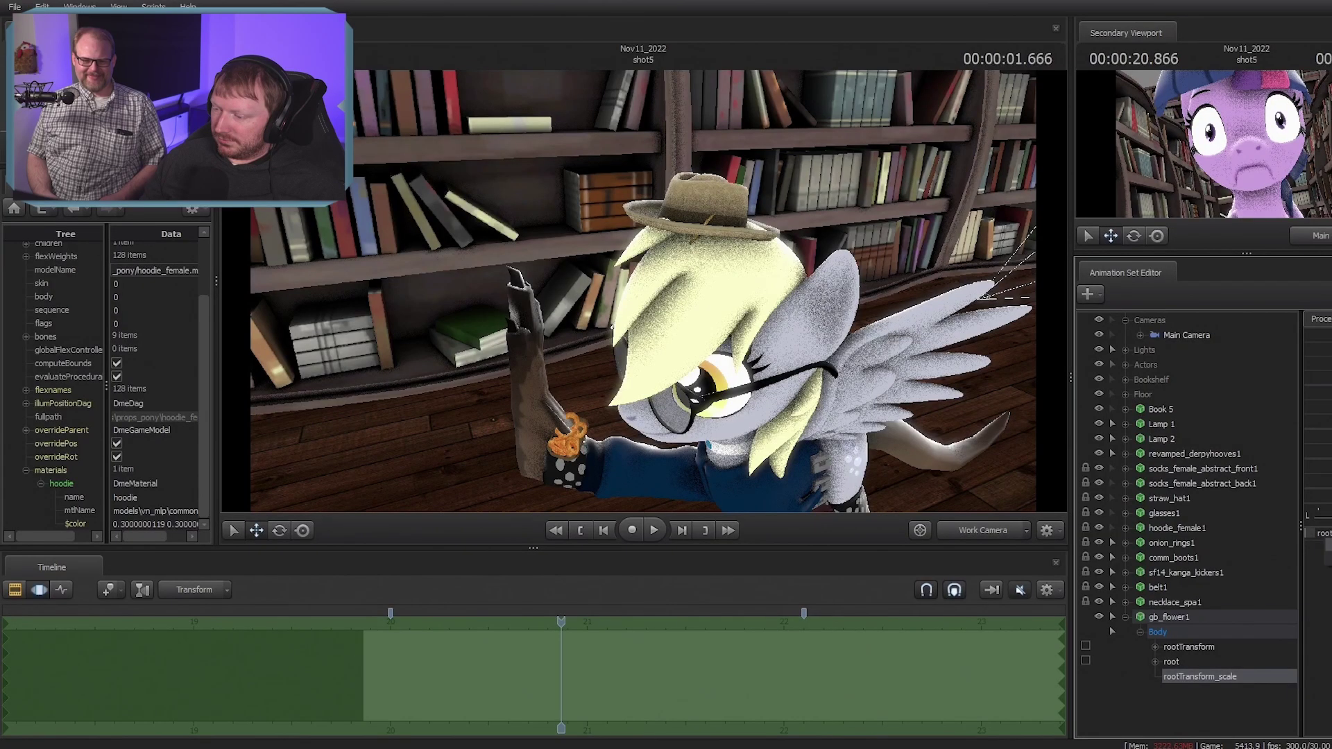
left_click(1326, 551)
left_click(687, 366)
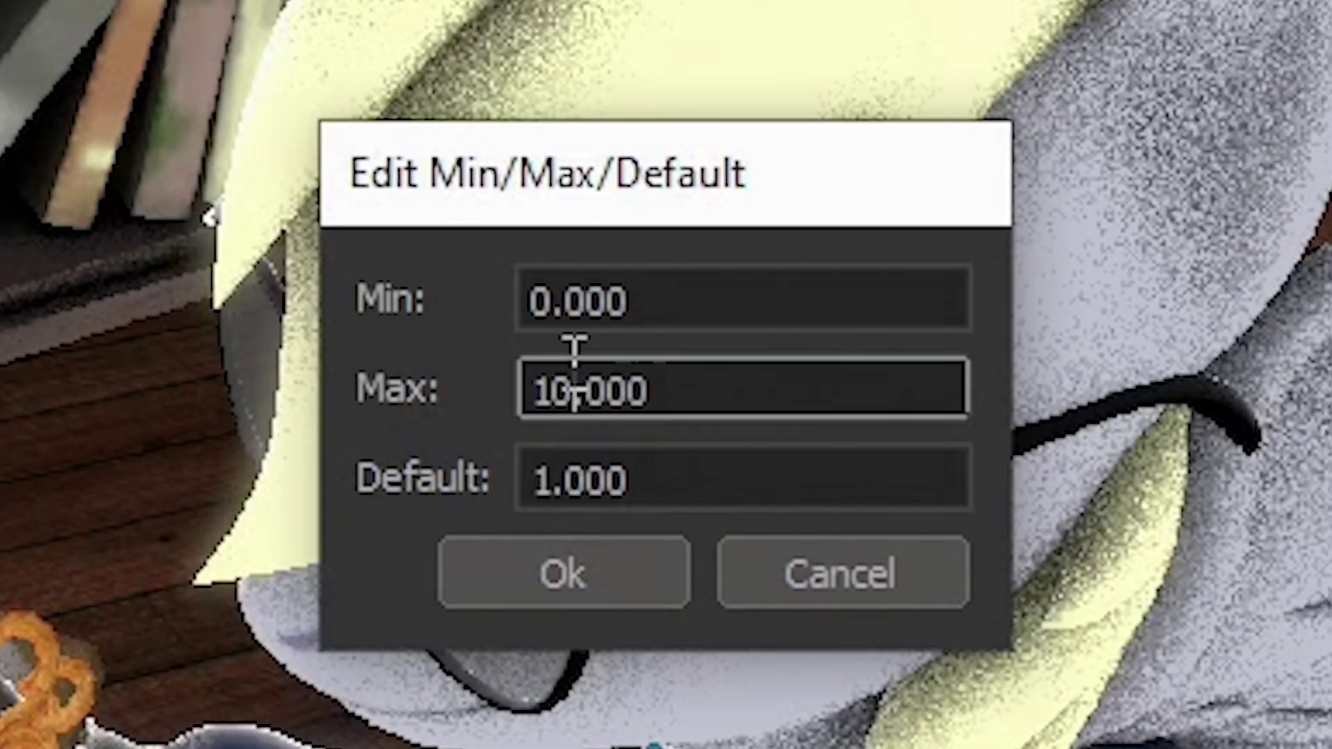
type("00")
key("Return")
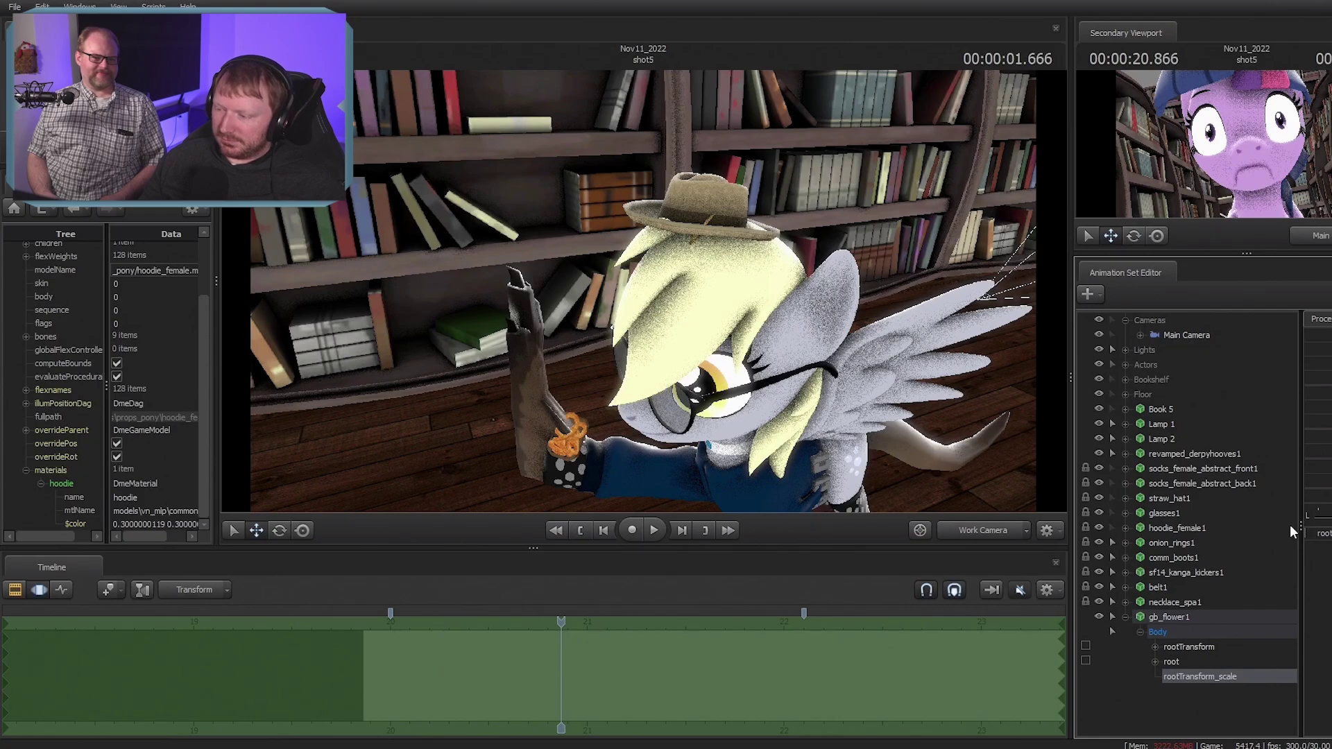
left_click_drag(1315, 533, 1328, 533)
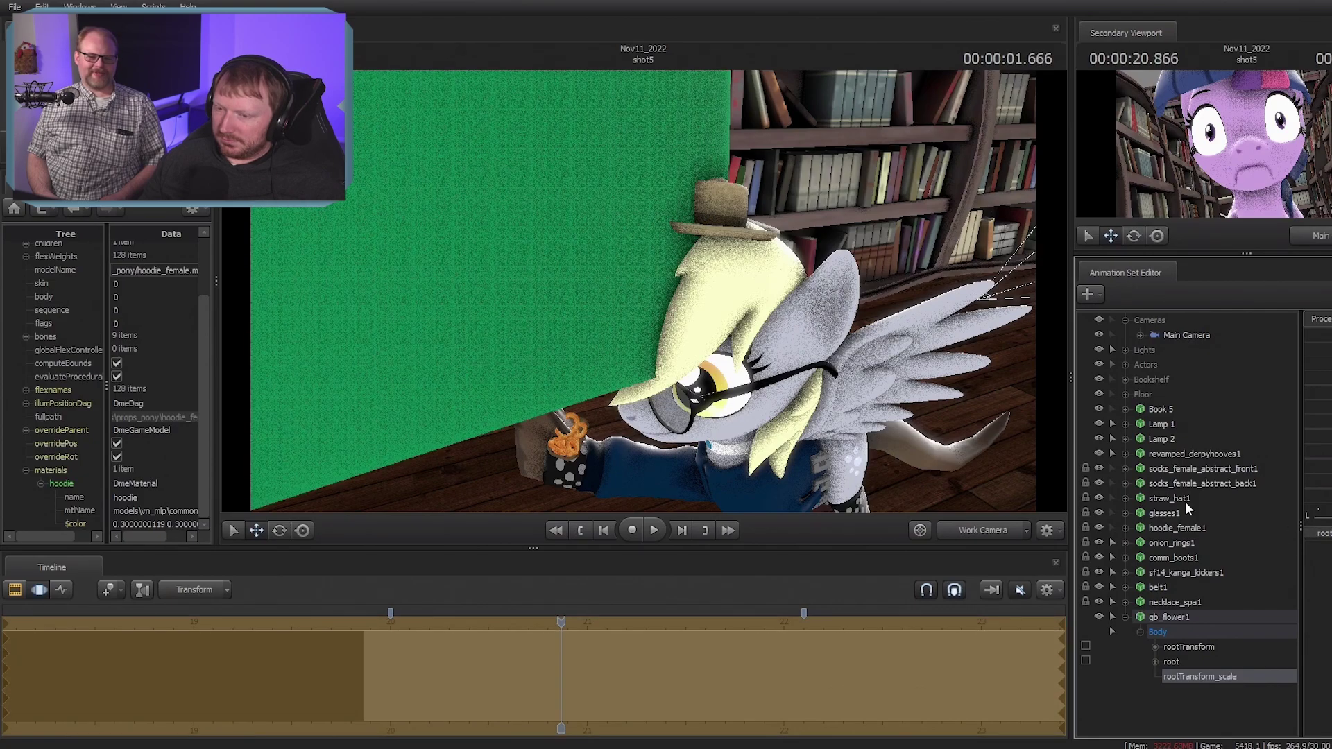
left_click_drag(763, 312, 555, 271)
key("s")
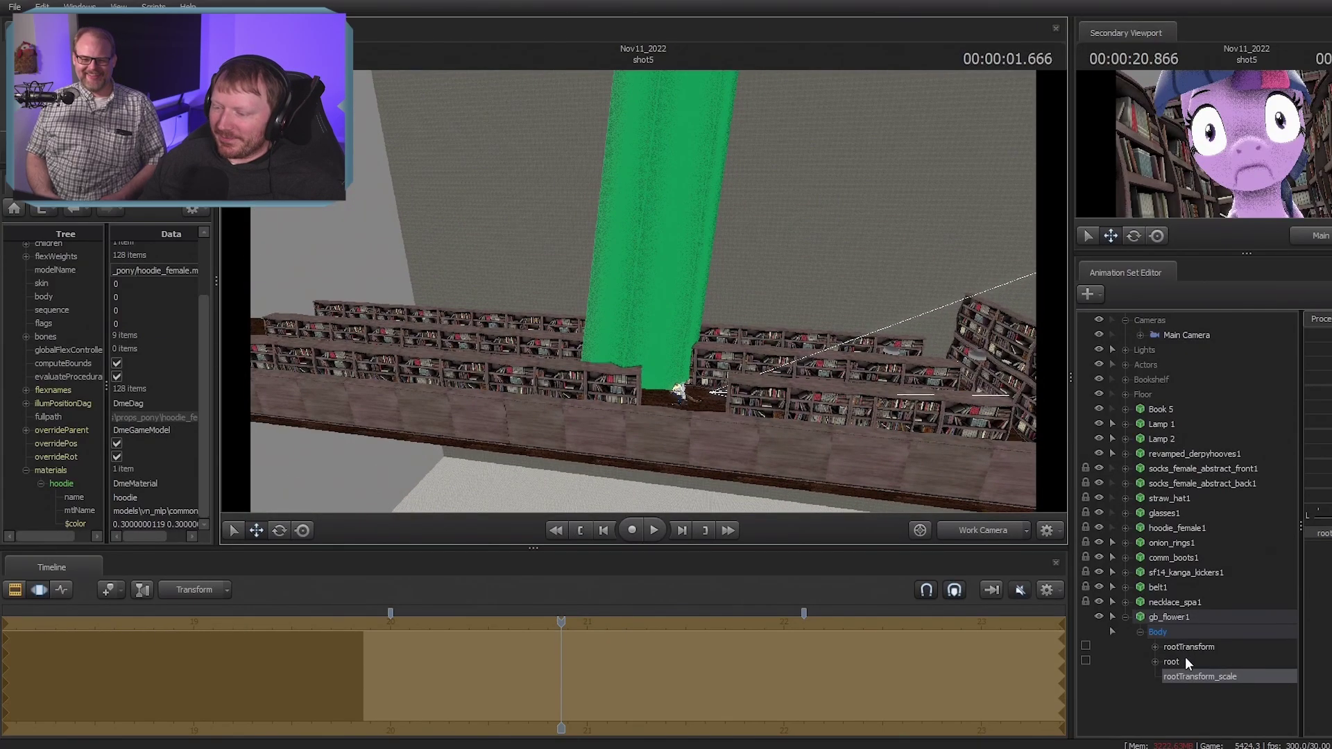
Lower gb_flower1 by its root bone until the yellow bloom covers the library floor around the grey pony
left_click(1186, 659)
mouse_move(644, 291)
left_mouse_down()
mouse_move(644, 208)
mouse_move(644, 291)
left_mouse_up()
key("s")
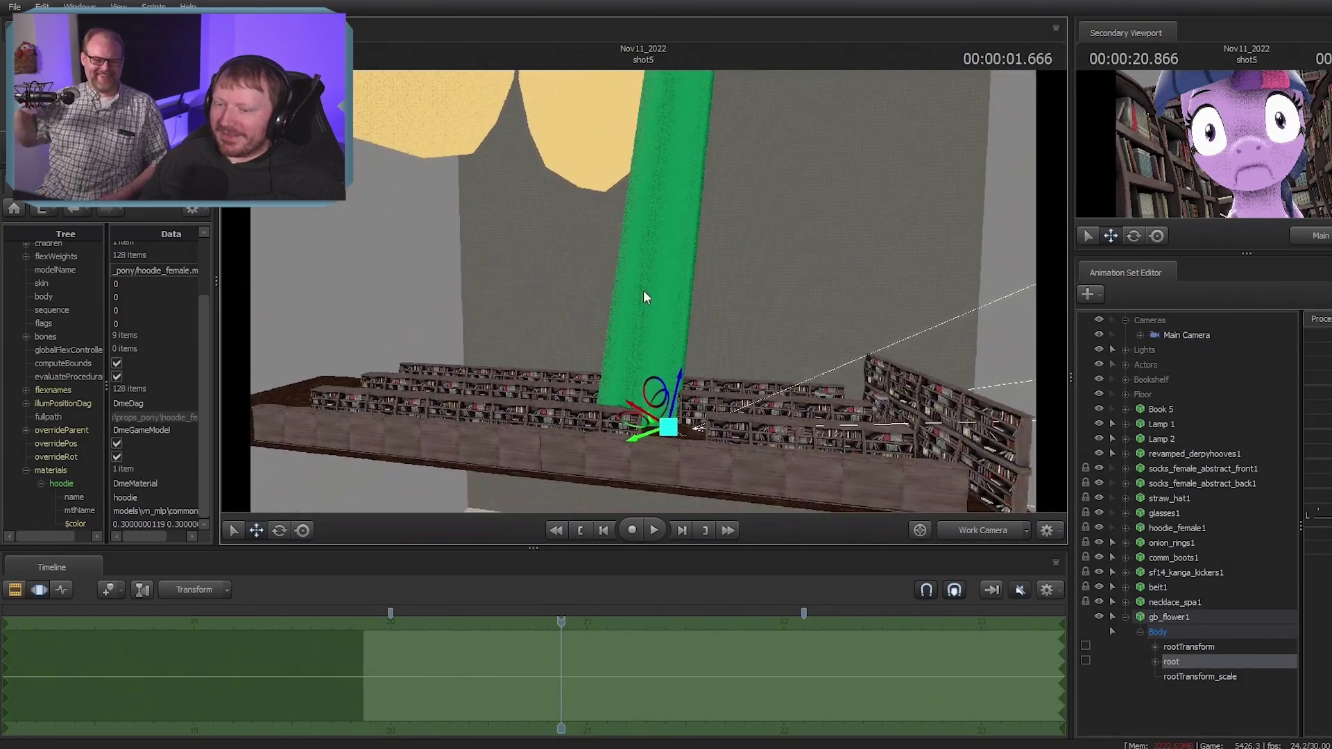
left_click_drag(669, 428, 711, 569)
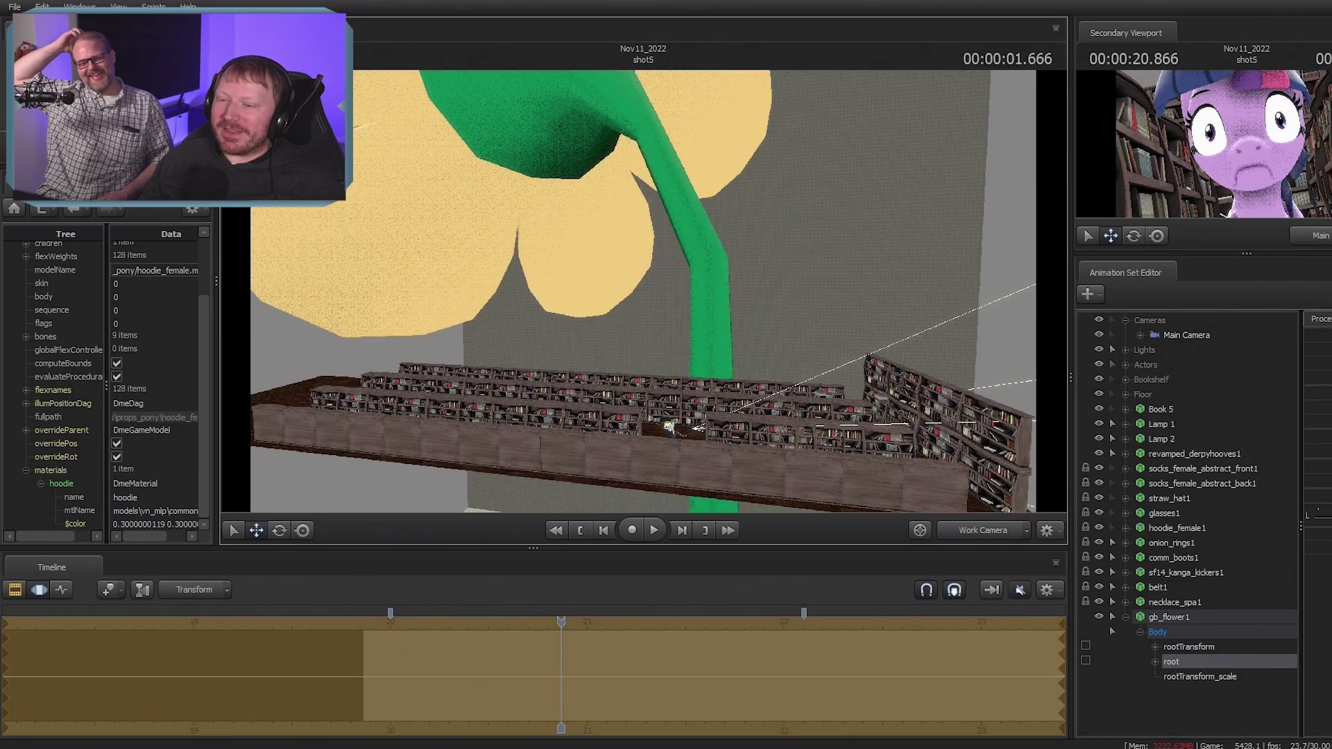
double_click(721, 317)
left_click_drag(723, 314, 604, 251)
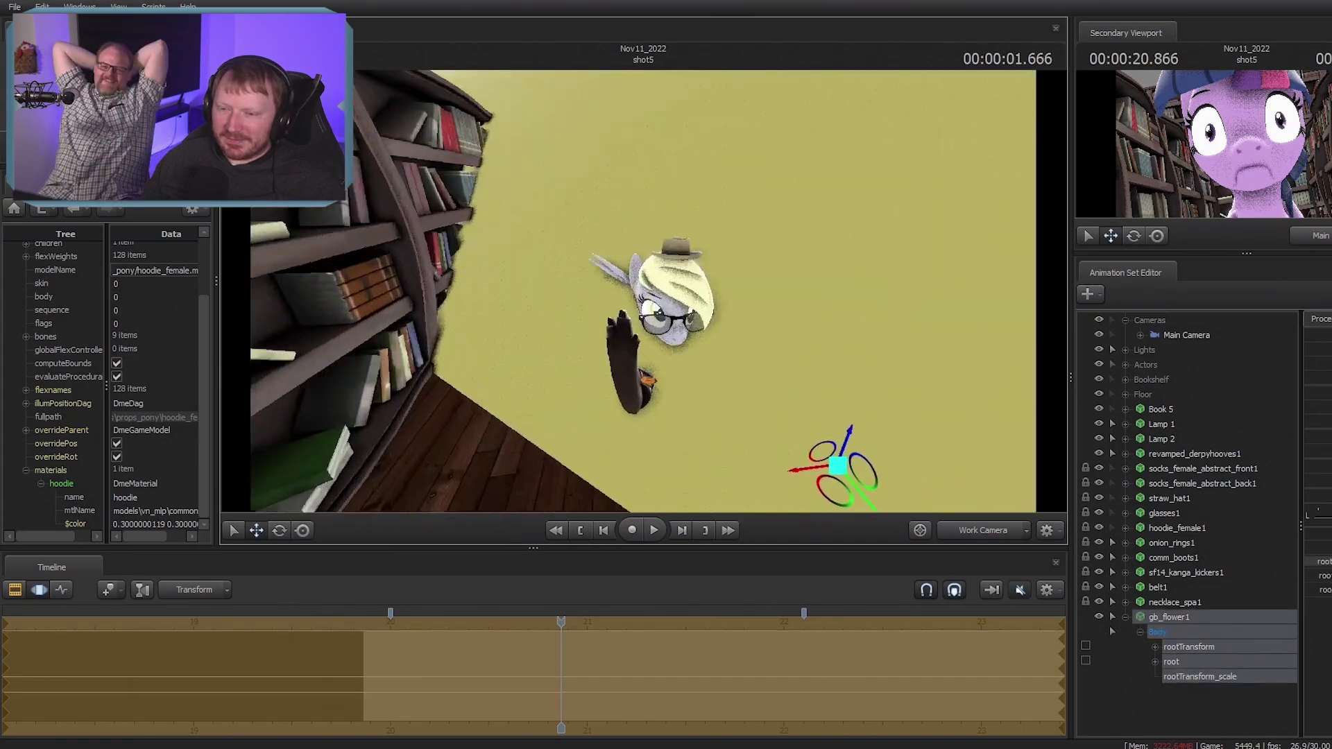
Turn revamped_derpyhooves1's Head bone sideways against the petal and adjust the pony's Lower Face controls
key("w")
mouse_move(643, 291)
left_mouse_down()
mouse_move(659, 326)
mouse_move(644, 285)
mouse_move(622, 299)
left_mouse_up()
key("s")
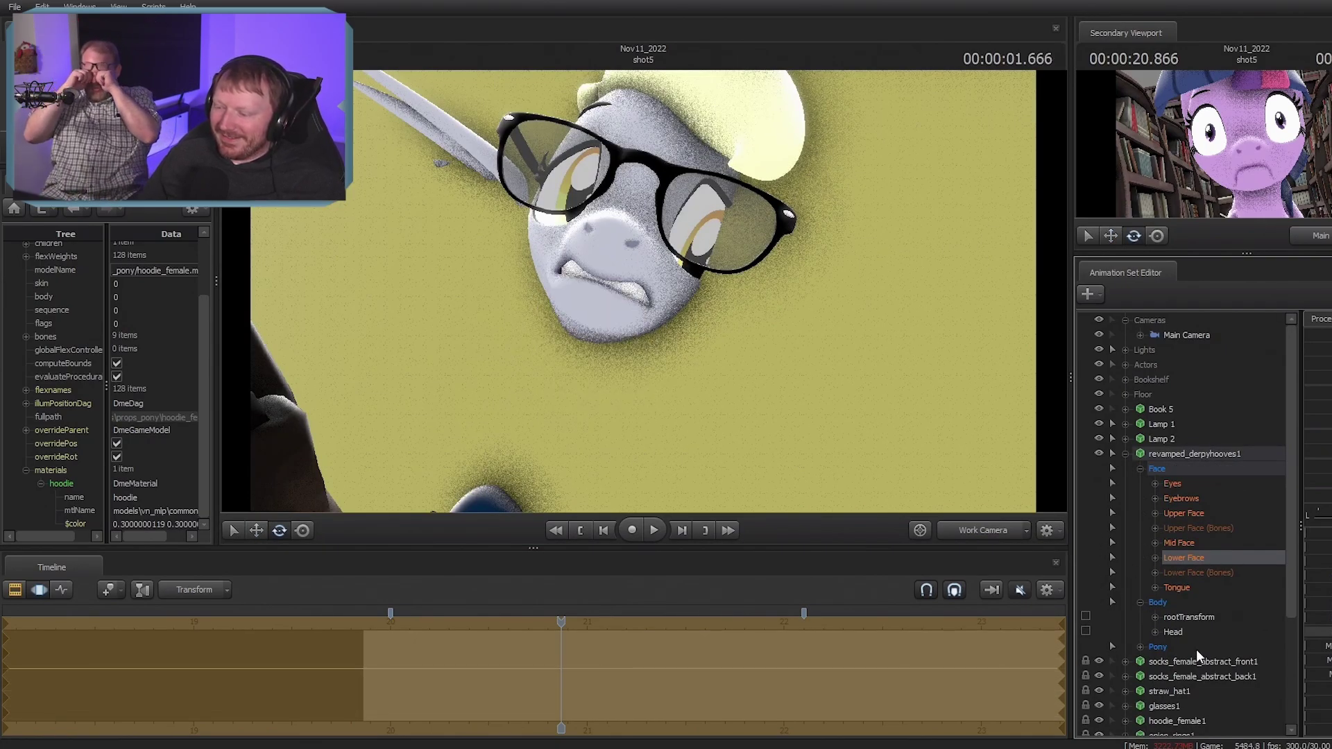
left_click(1186, 635)
left_click_drag(623, 321, 773, 343)
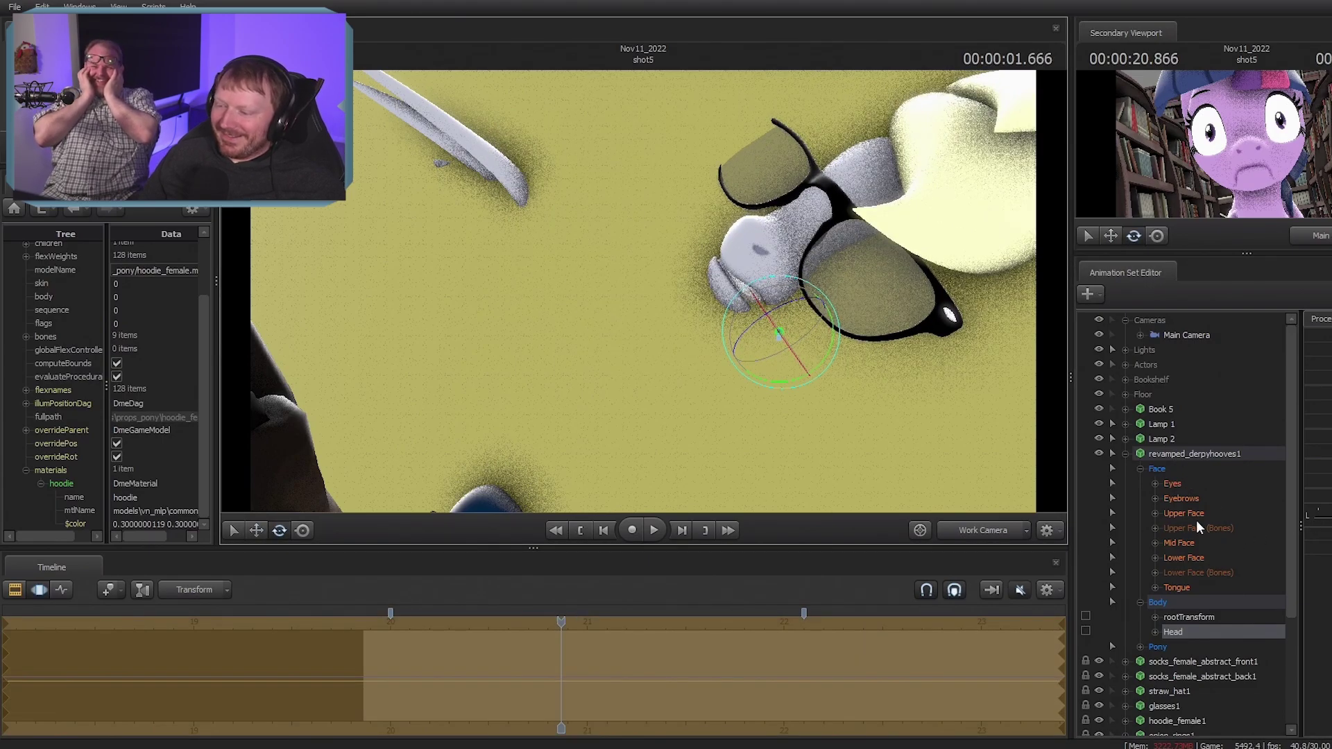
left_click(1184, 558)
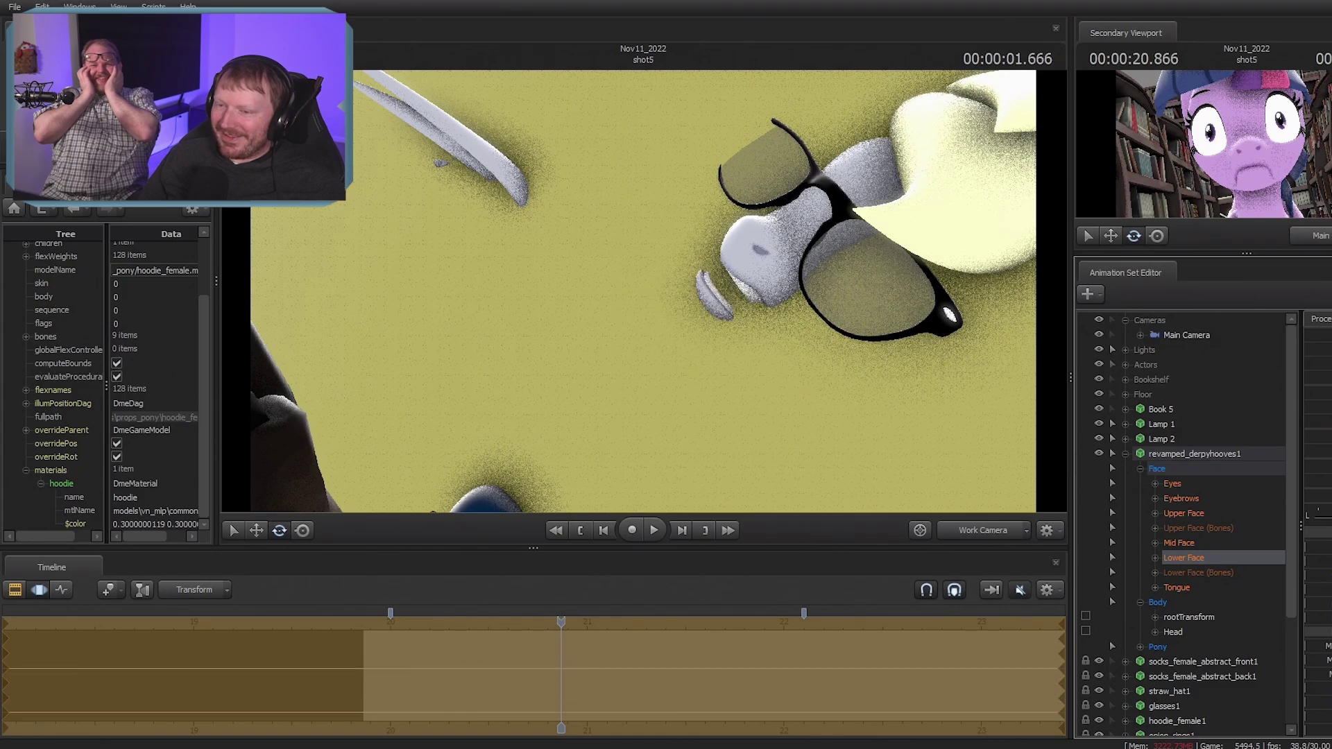
left_click_drag(907, 437, 644, 297)
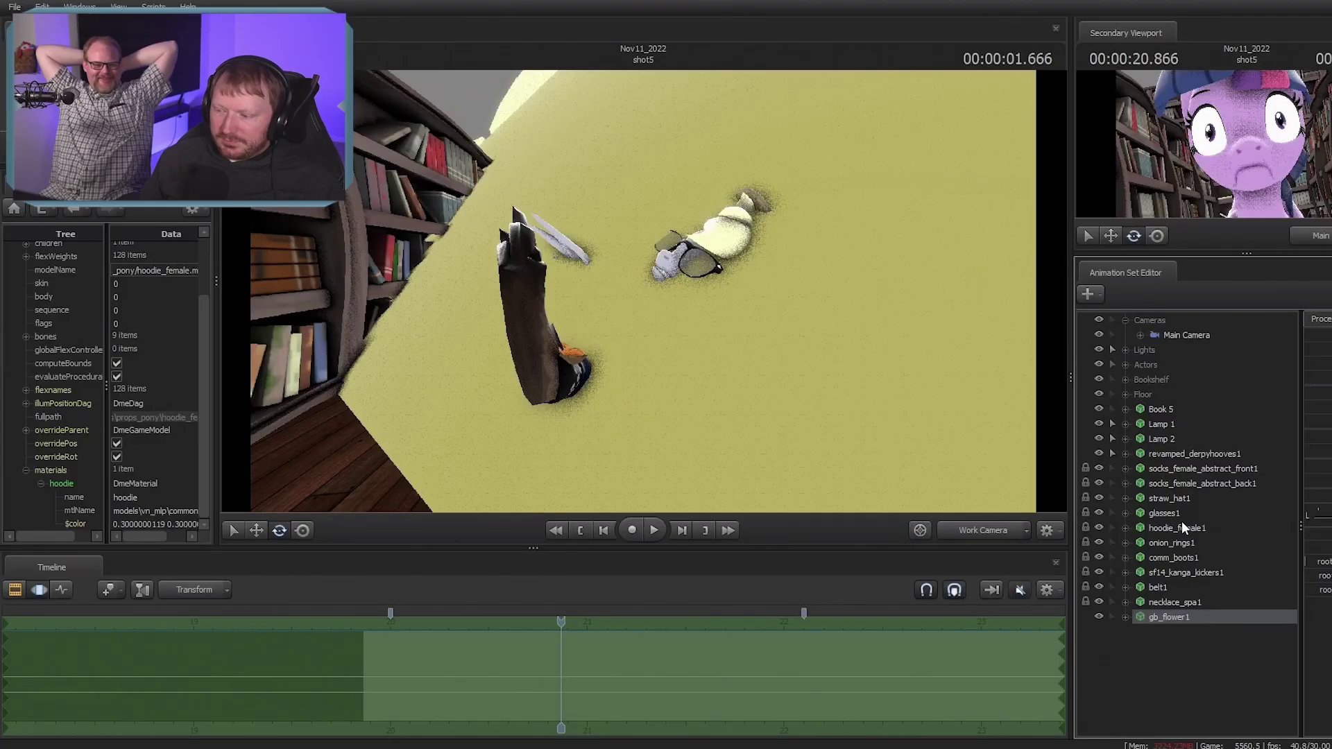
Shrink gb_flower1 with its scale control so it clears the pony and the library aisle
left_click_drag(1305, 561, 1308, 561)
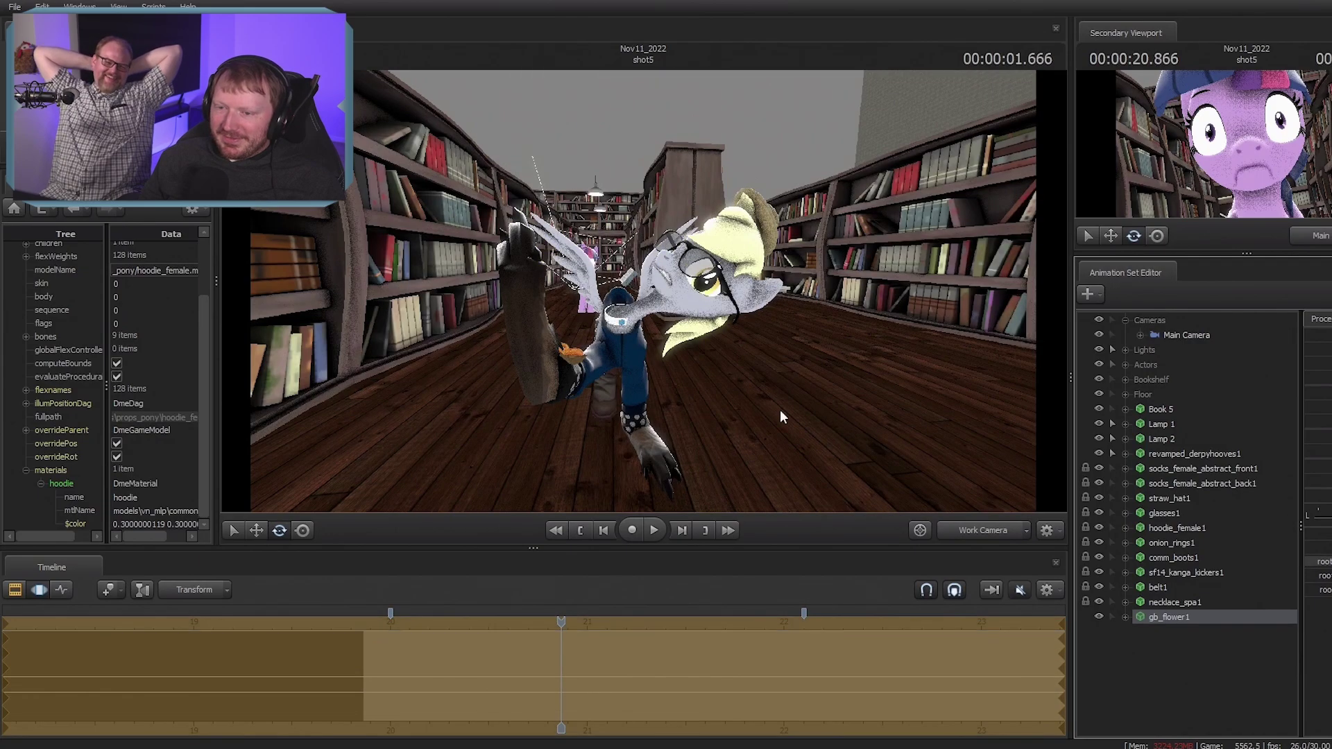
left_click_drag(781, 417, 909, 298)
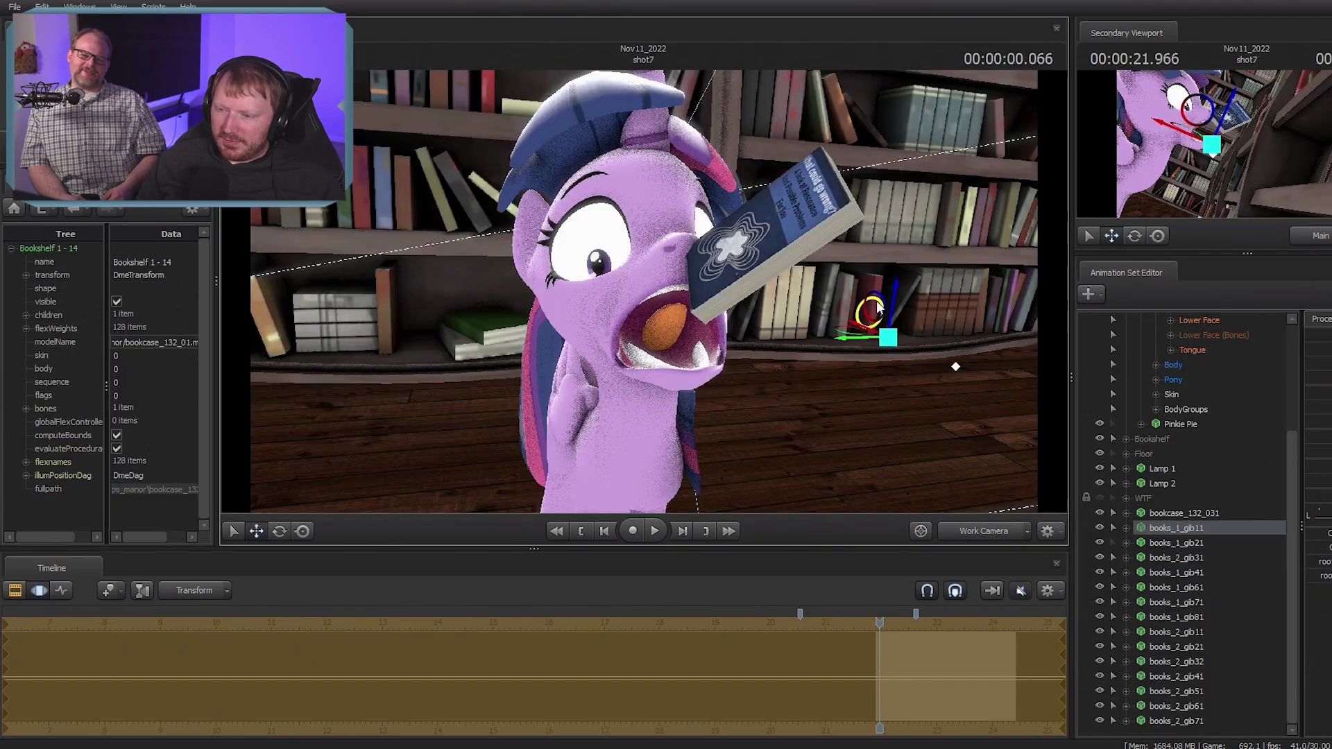
Move and rotate the loose books, including books_1_gib11 and books_1_gib21, into Twilight Sparkle's open mouth
left_click_drag(879, 305, 558, 303)
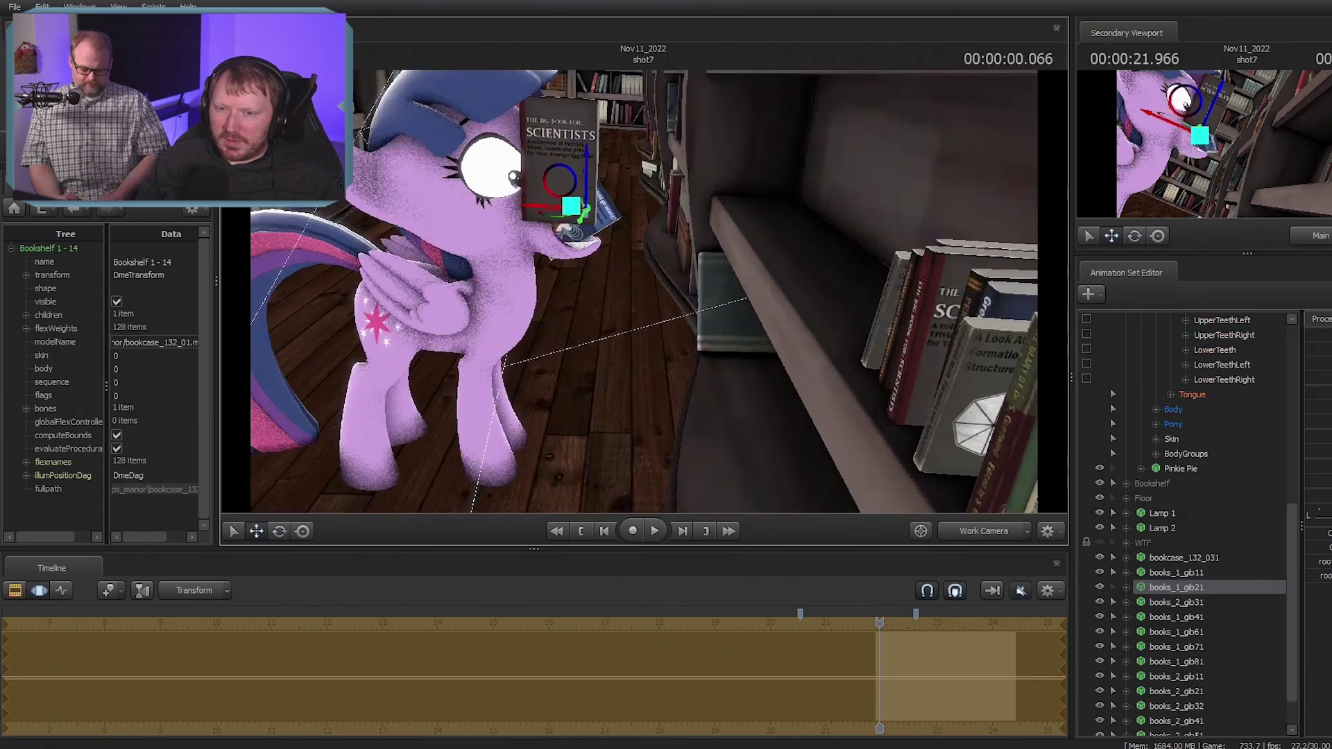
left_click_drag(643, 292, 617, 264)
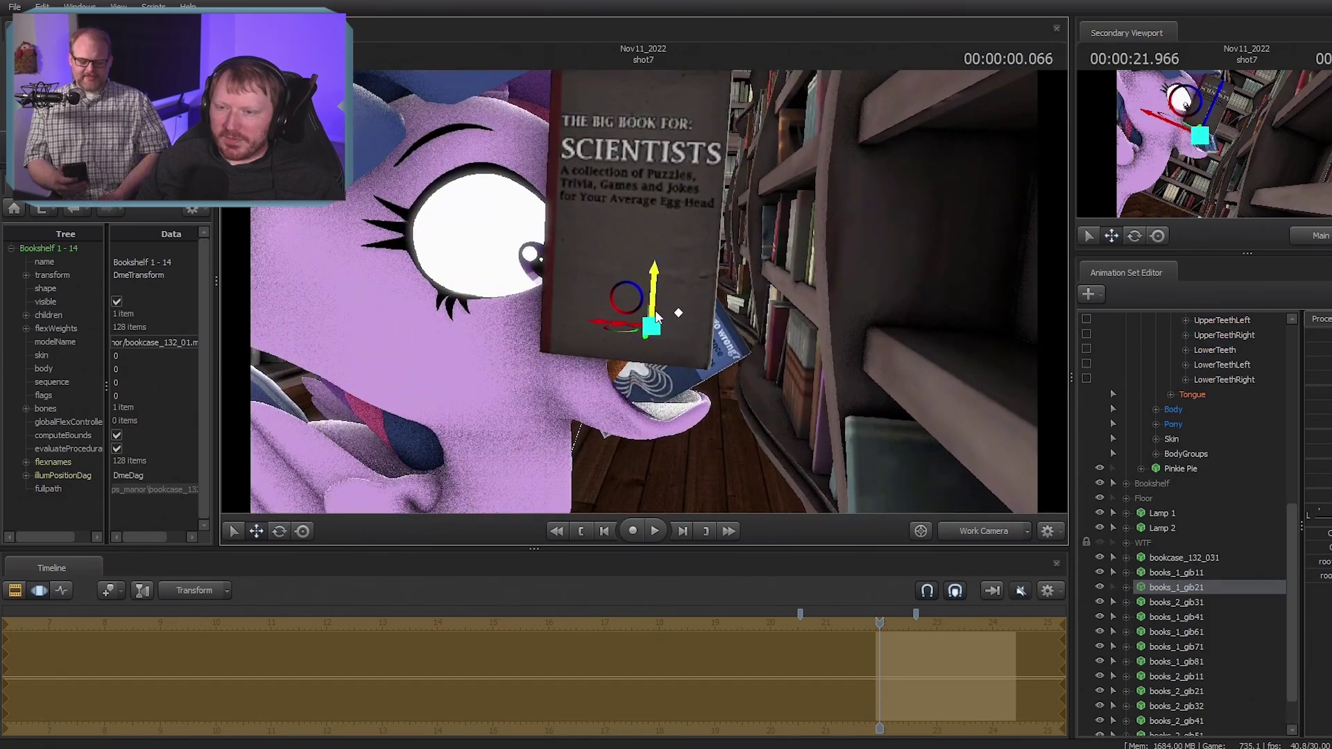
left_click_drag(674, 307, 916, 281)
key("r")
left_click_drag(584, 326, 949, 290, "alt")
key("ctrl+y")
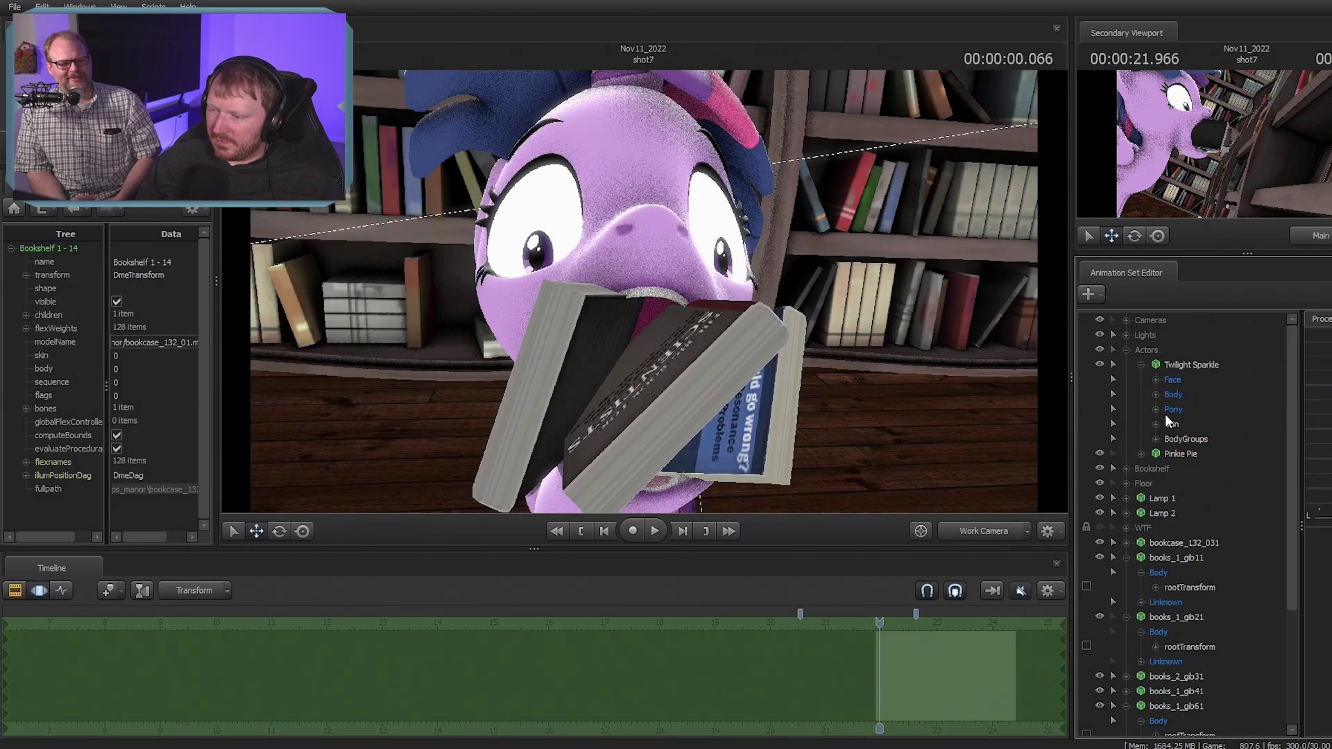
Puff out Twilight Sparkle's cheeks around the books with the Face controls and adjust the direction of the eyes
left_click(1164, 409)
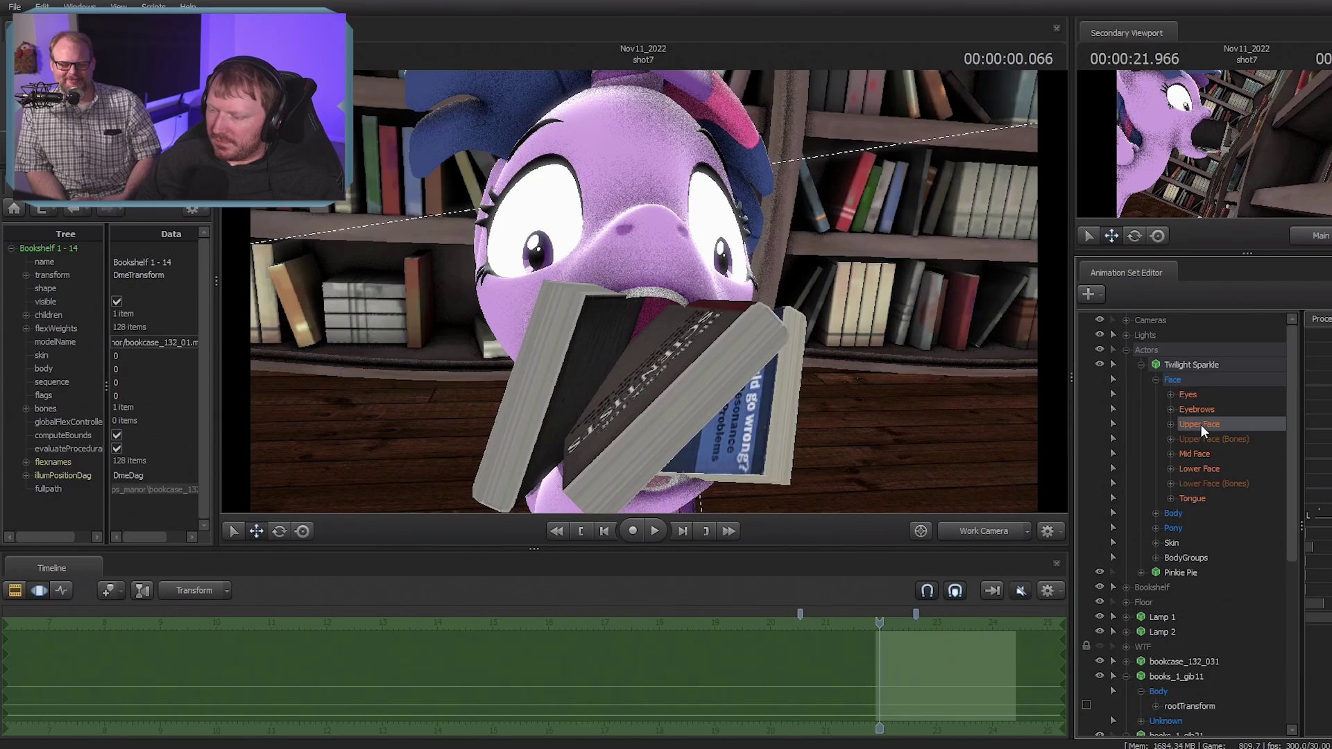
left_click(1199, 468)
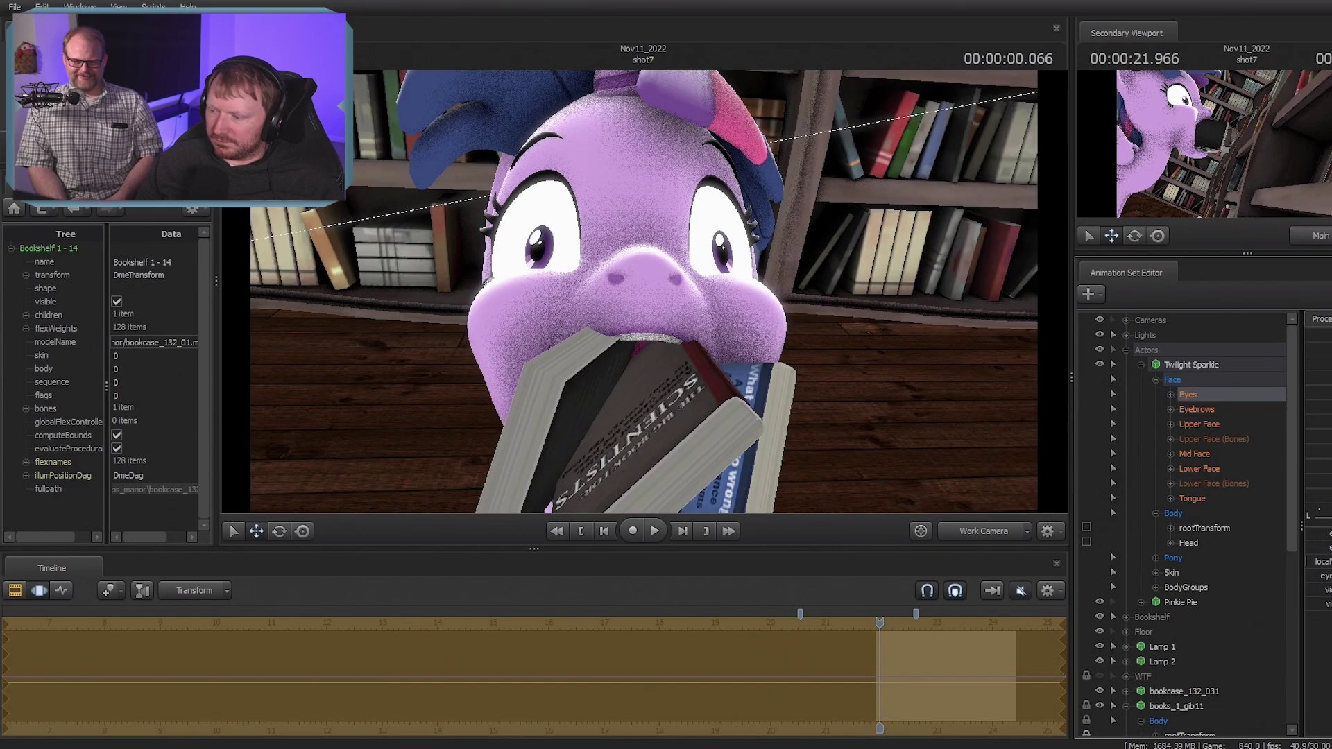
left_click_drag(643, 292, 694, 253)
Rotate Twilight Sparkle's Head bone to tilt the face together with the books held in the mouth
left_click(1189, 543)
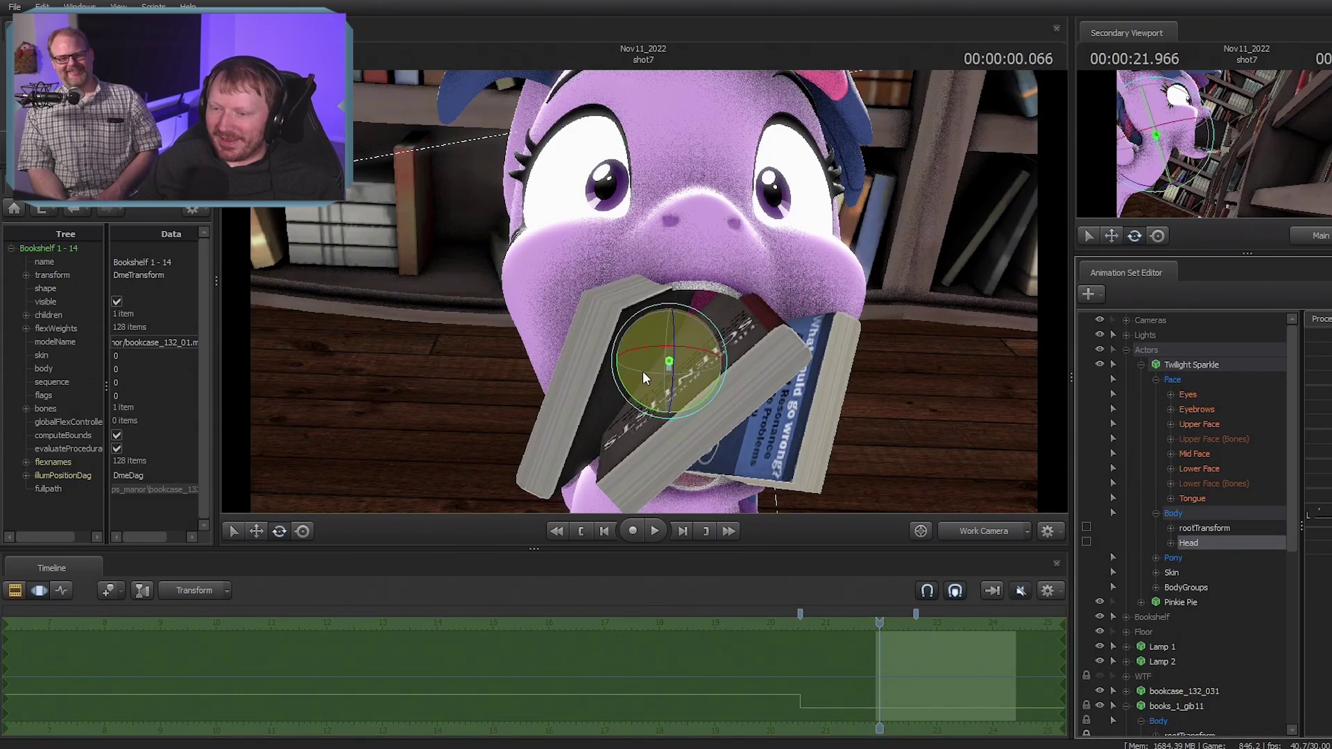
left_click_drag(643, 372, 702, 386)
key("e")
left_click_drag(685, 337, 649, 396)
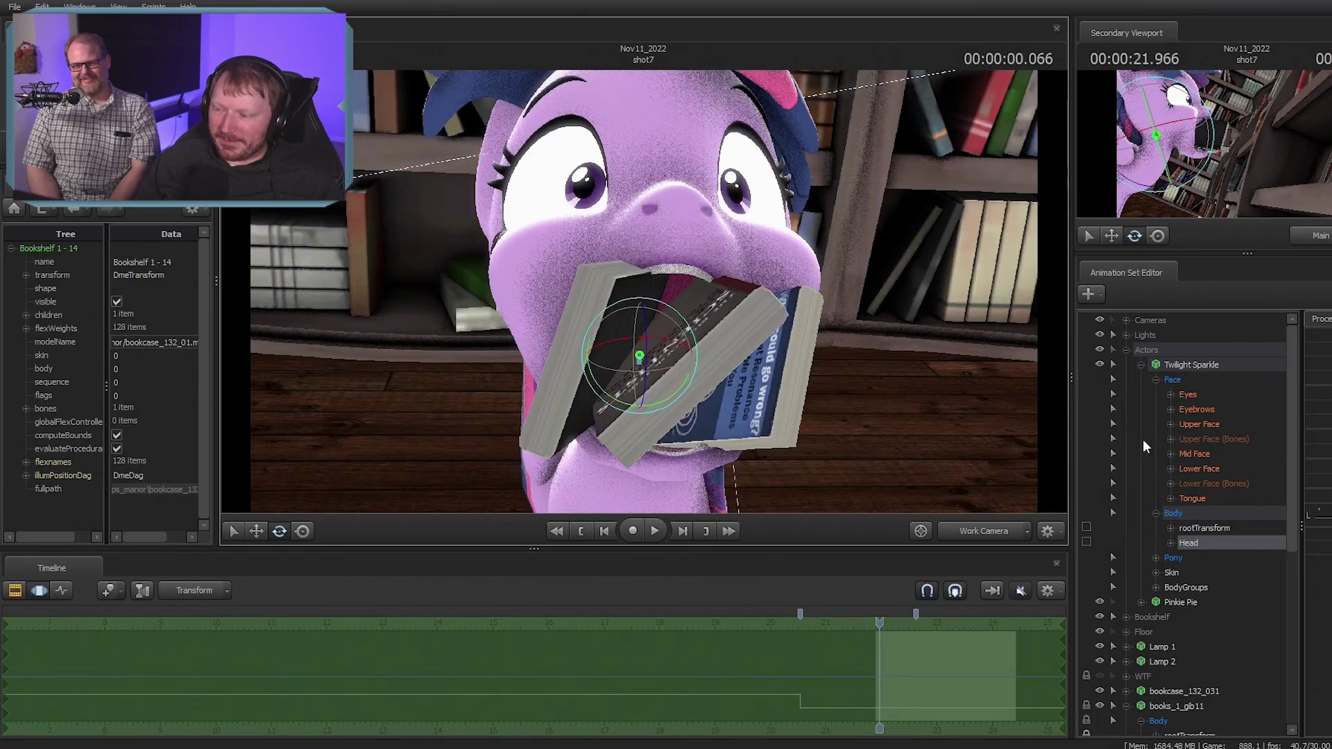
Select all of Twilight Sparkle's control groups except Face
left_click(1190, 380)
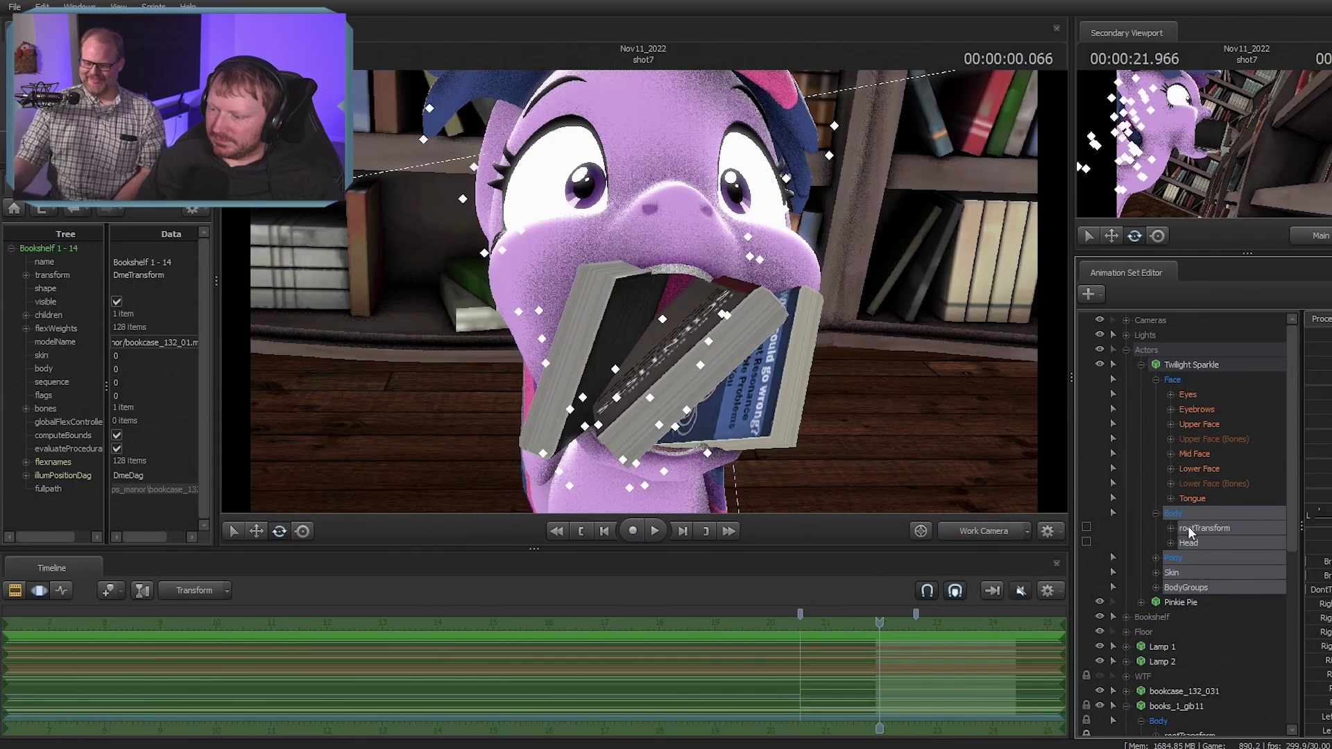